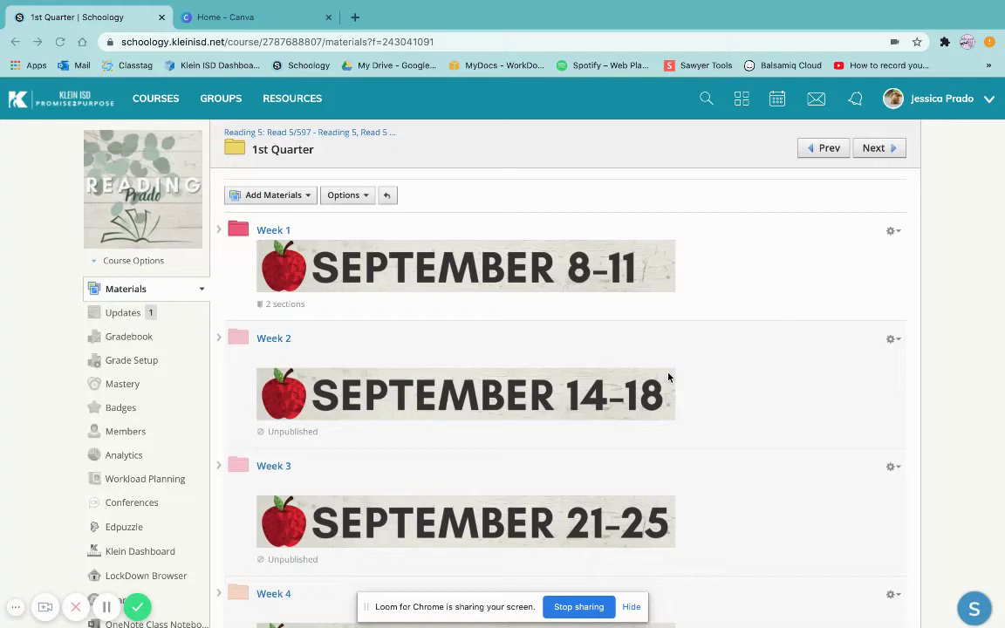
Search the web for 'canva for educators' in a new browser tab.
key(XF86AudioRaiseVolume)
click(292, 18)
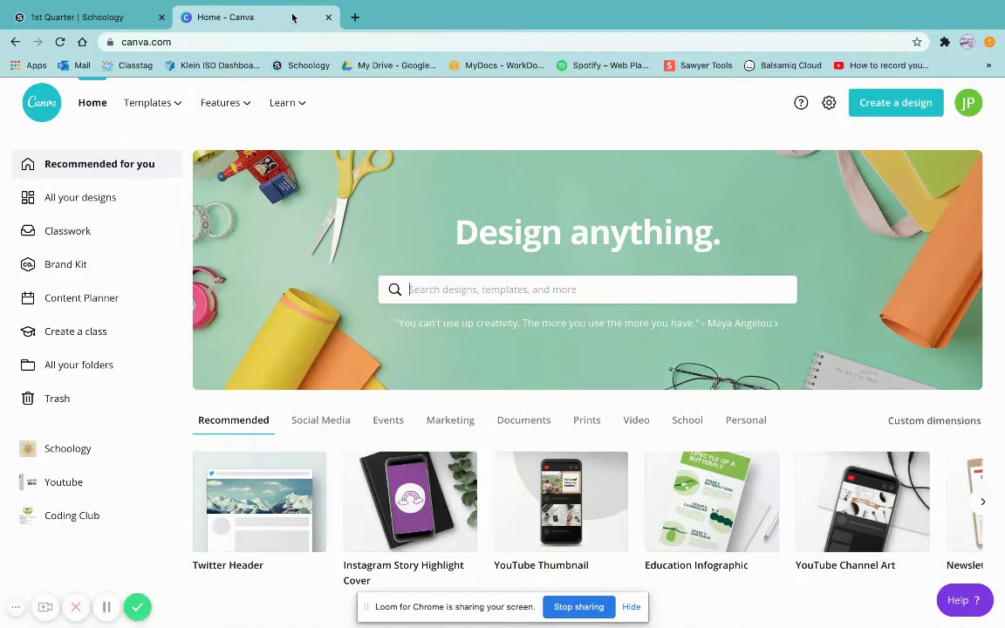
click(355, 18)
text(ca)
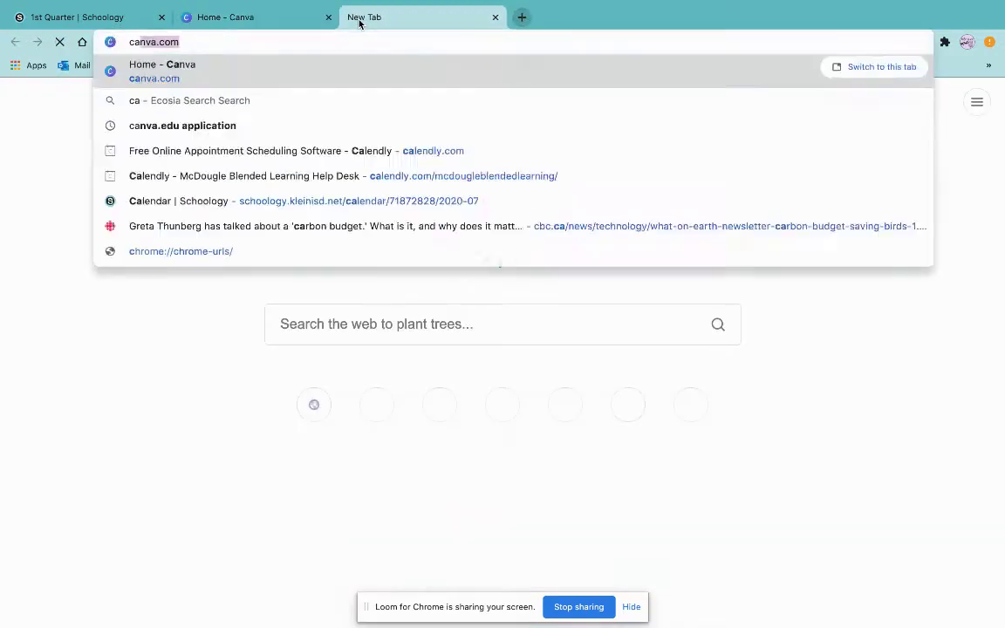
text(nva for edu)
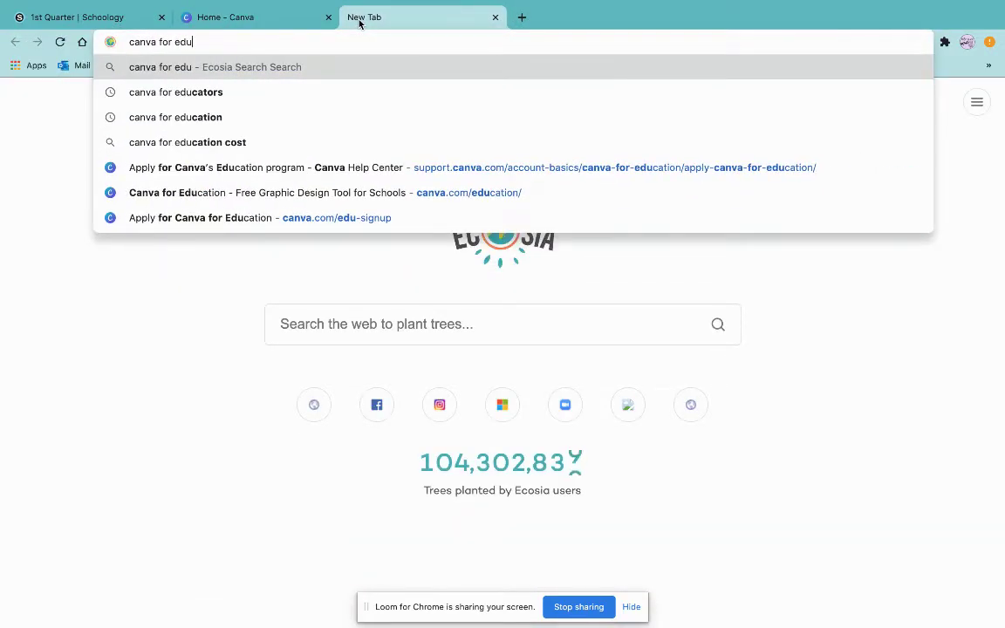
text(cator)
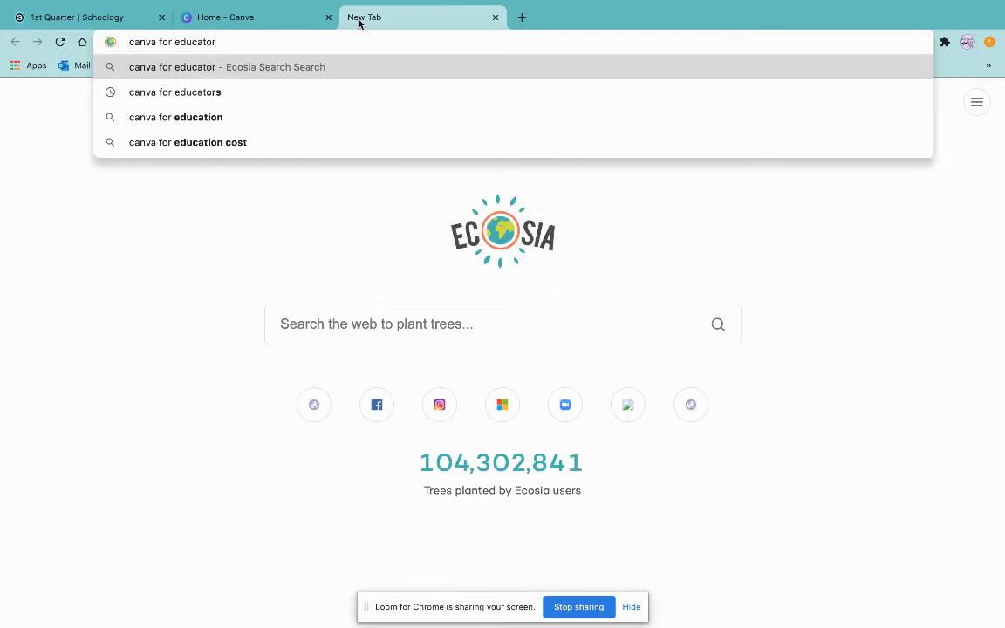
text(s)
key(Return)
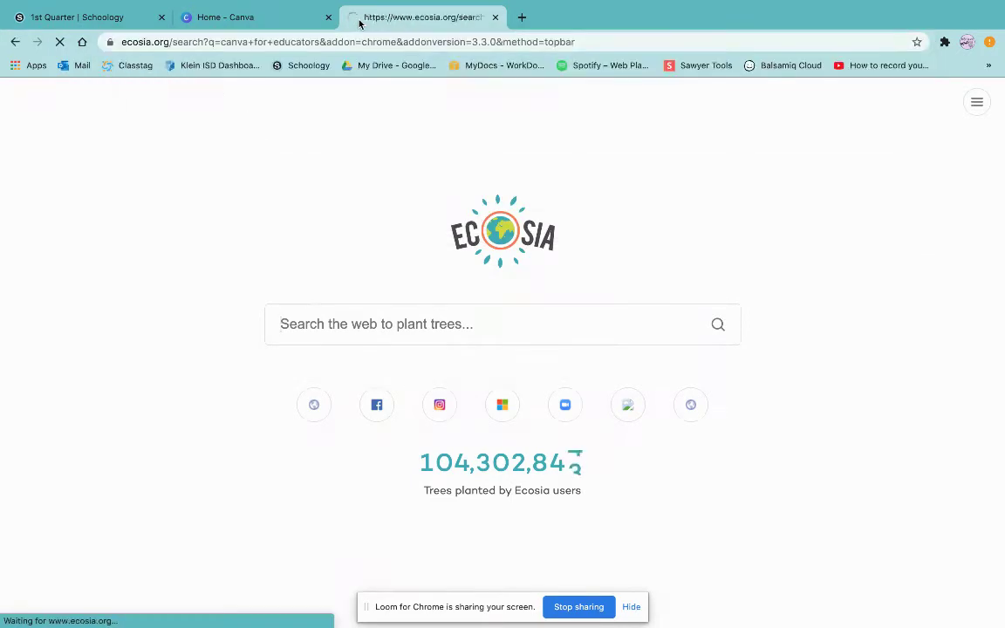
Open Canva for Education, choose Register now for free, and read the application article.
click(225, 188)
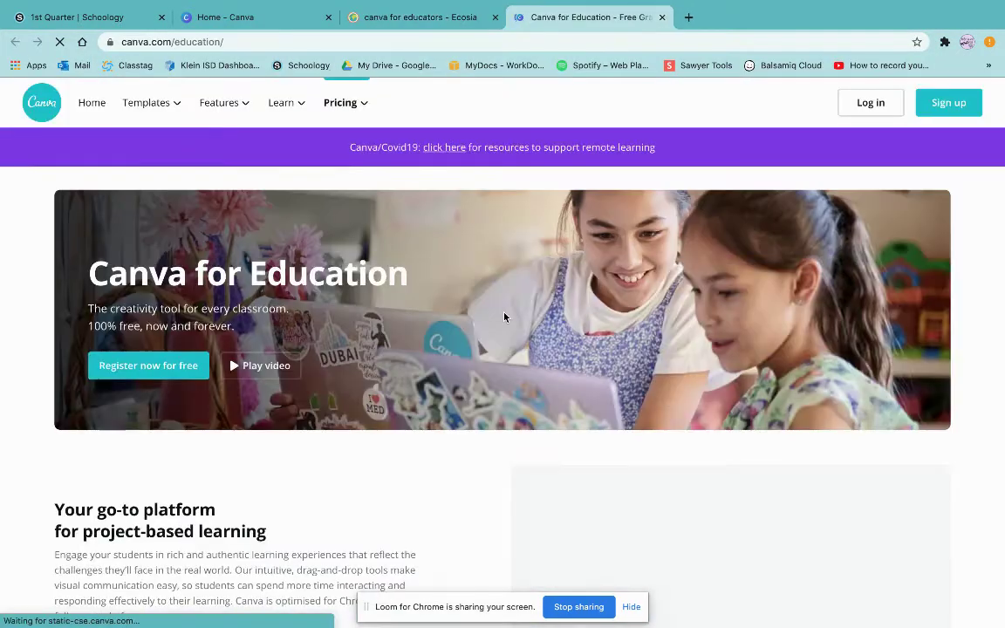
scroll(504, 316, down, 1)
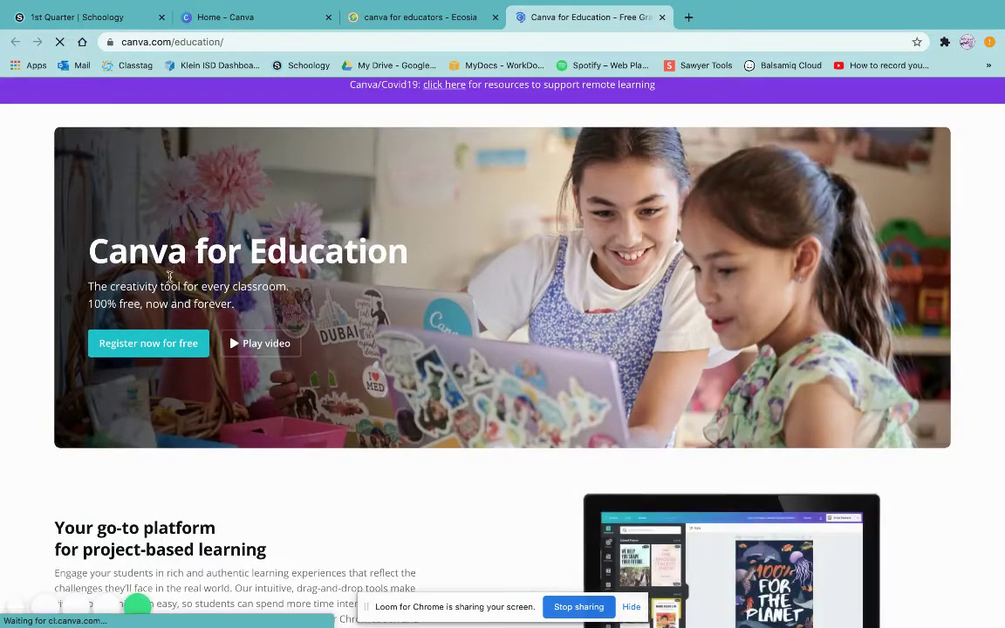
click(170, 343)
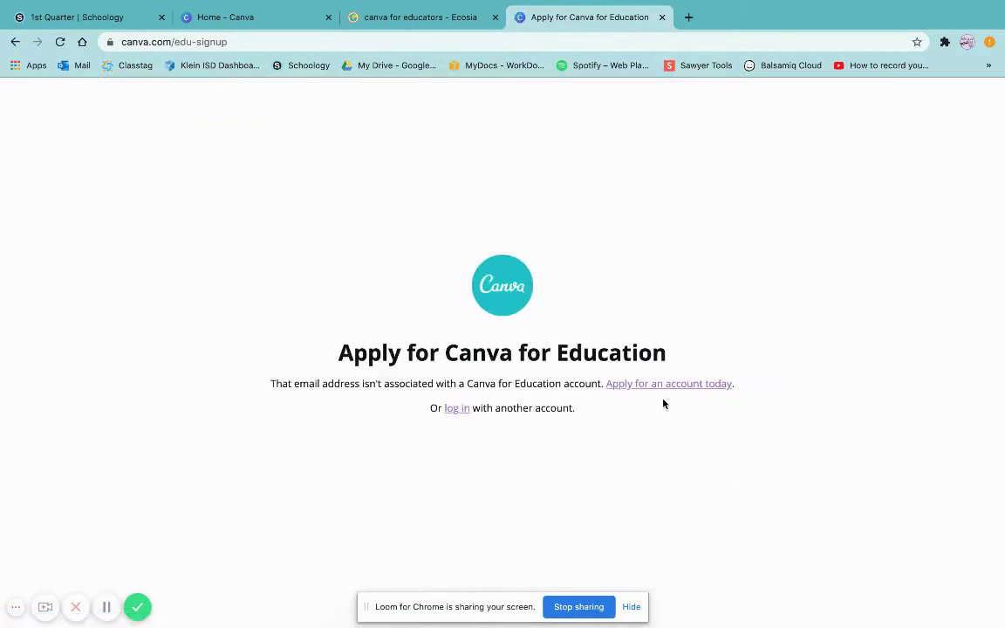
click(664, 386)
scroll(665, 394, down, 5)
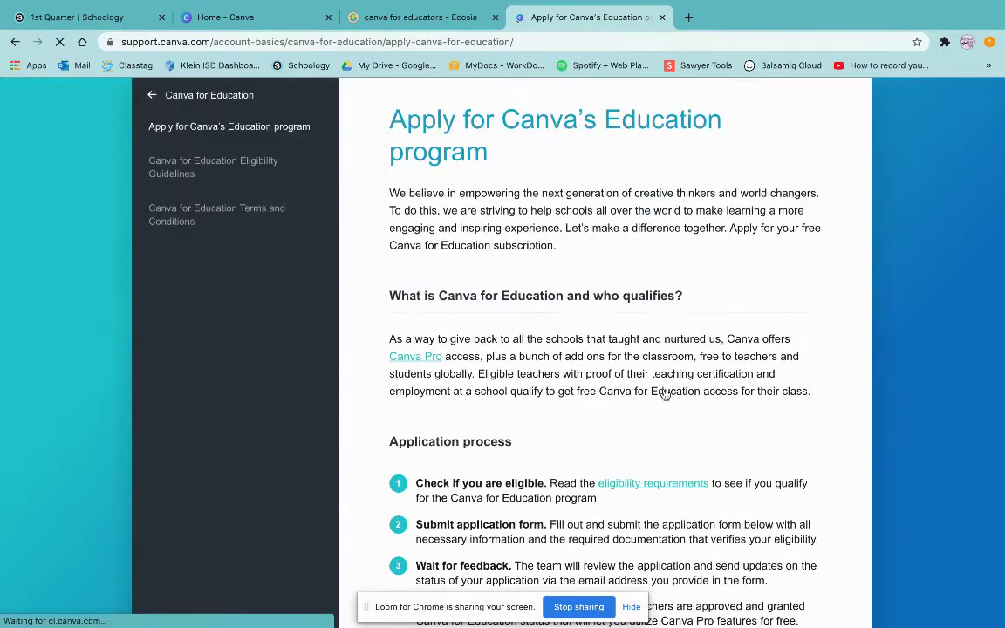
scroll(665, 394, down, 10)
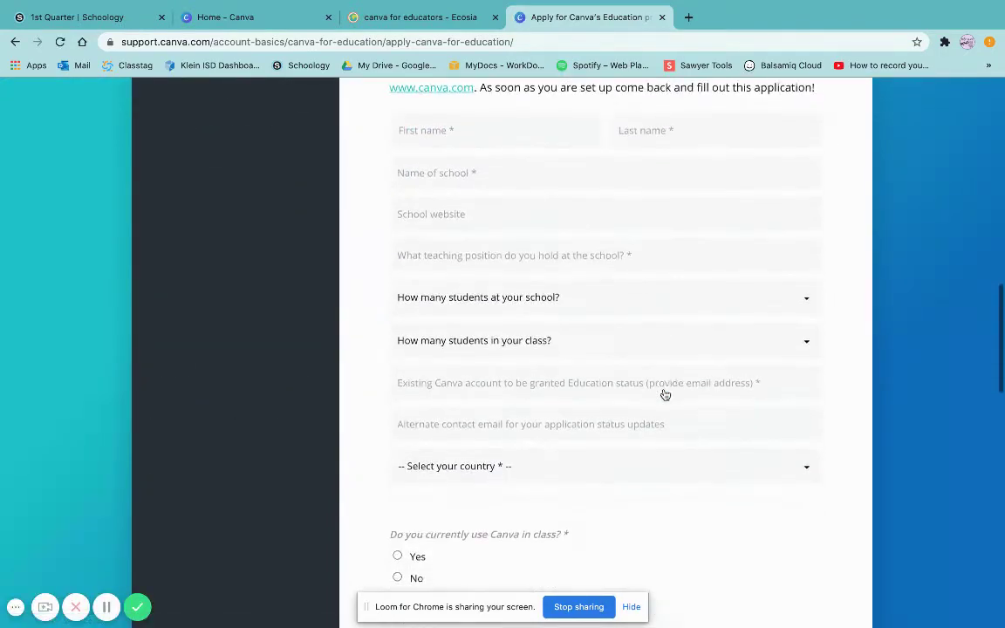
scroll(665, 394, down, 4)
scroll(638, 475, down, 2)
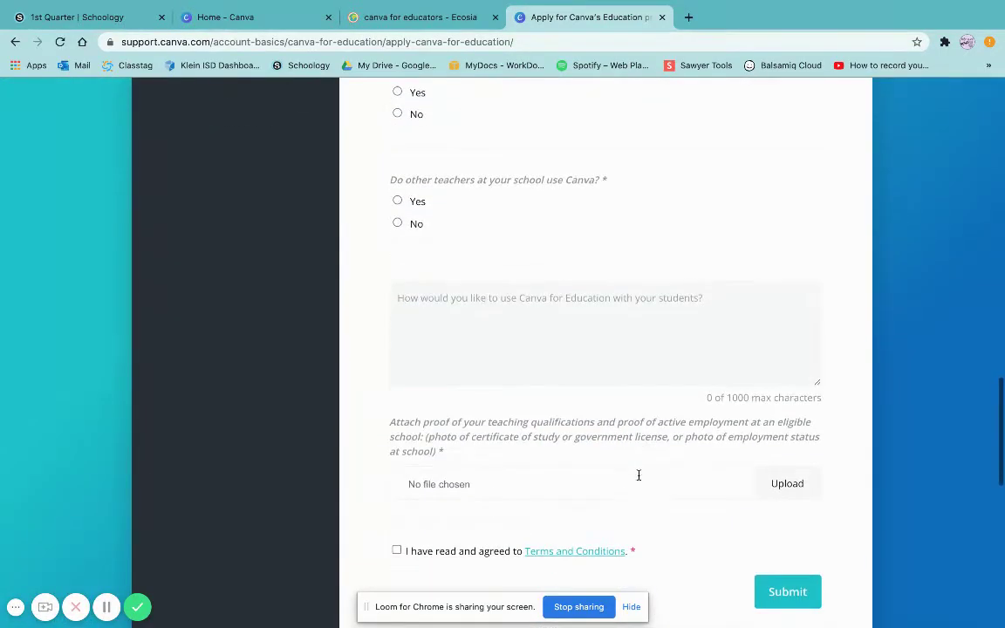
scroll(708, 489, down, 3)
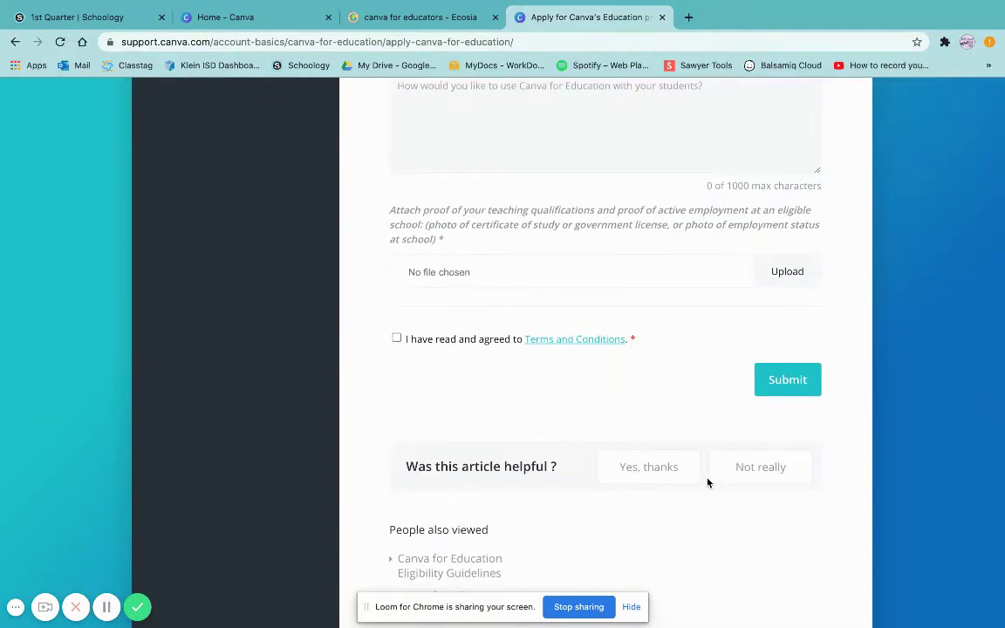
scroll(707, 482, up, 15)
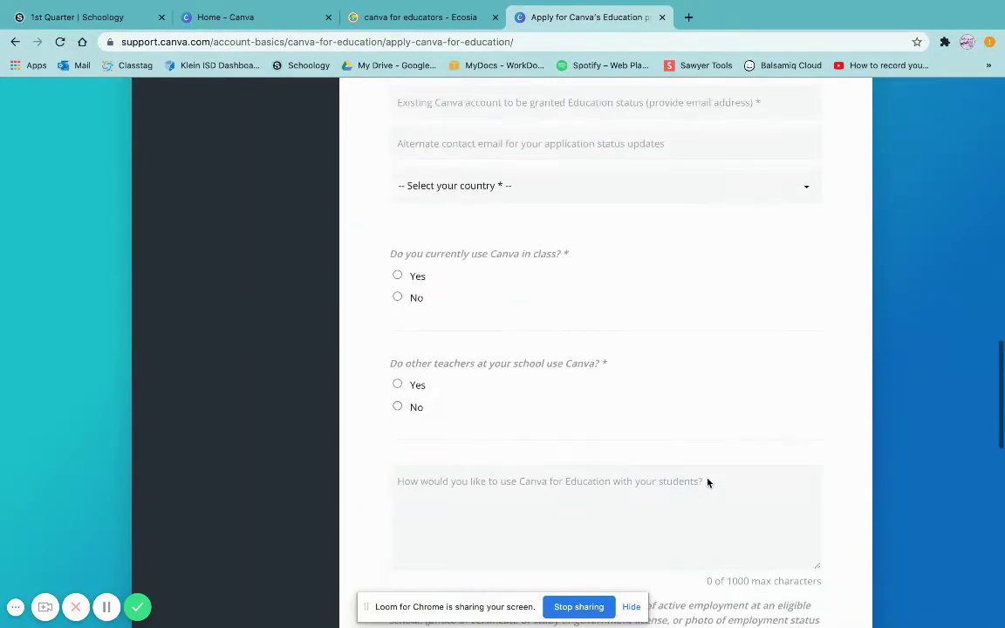
scroll(707, 482, up, 2)
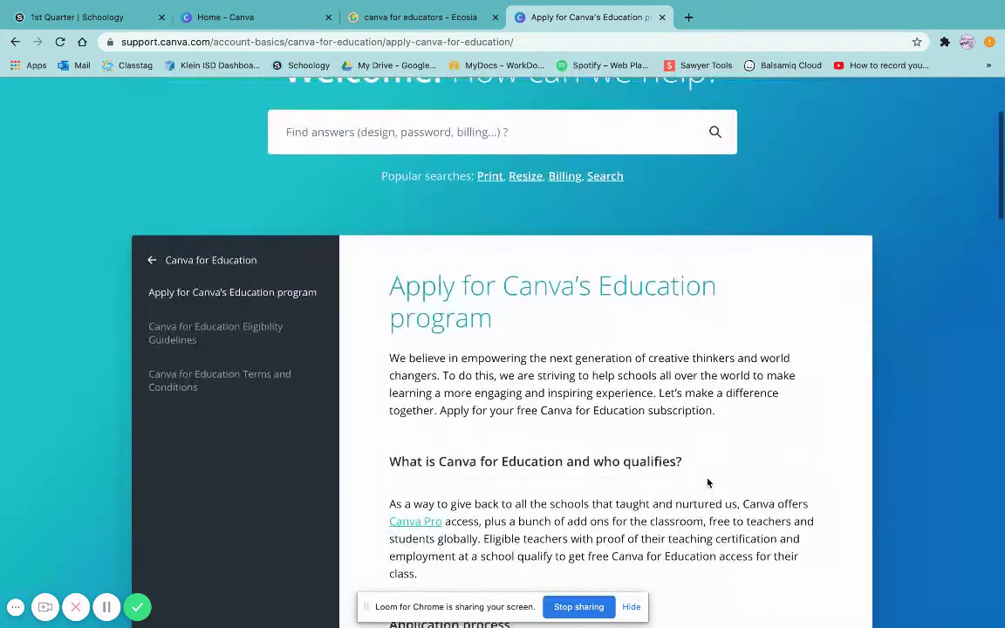
Return to the Home - Canva tab and open, then close, the account menu.
click(210, 16)
mouse_move(172, 102)
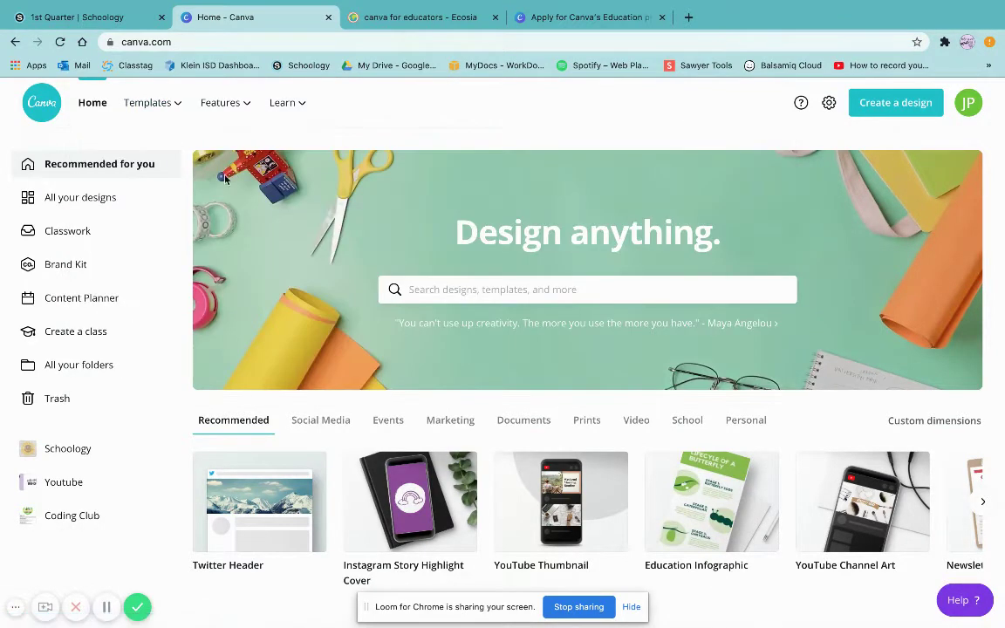
click(968, 104)
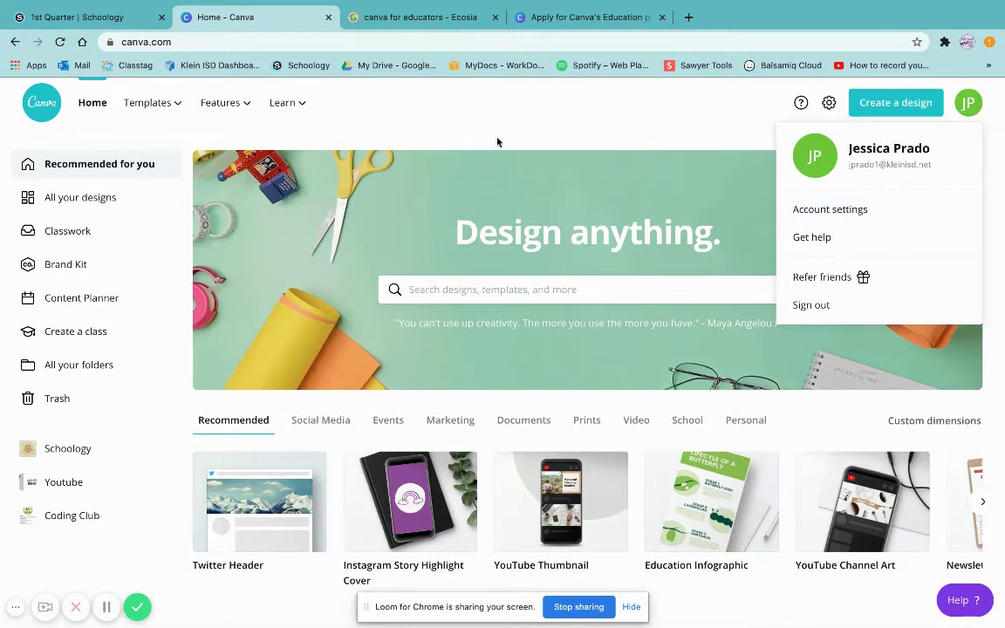
click(407, 136)
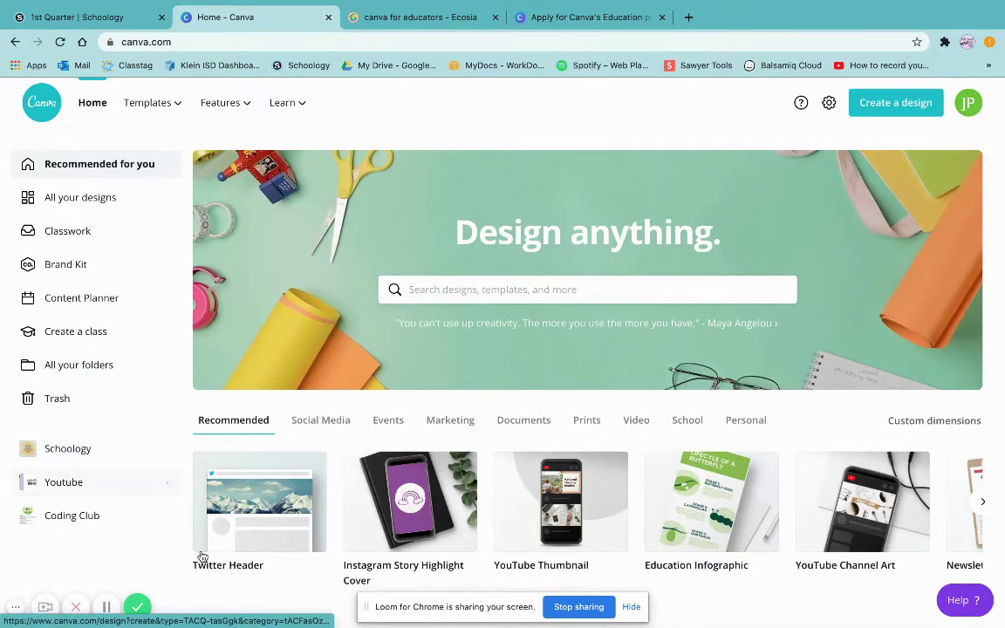
Scroll down through the home page's designs and templates, then back up.
scroll(199, 558, down, 5)
scroll(578, 279, down, 10)
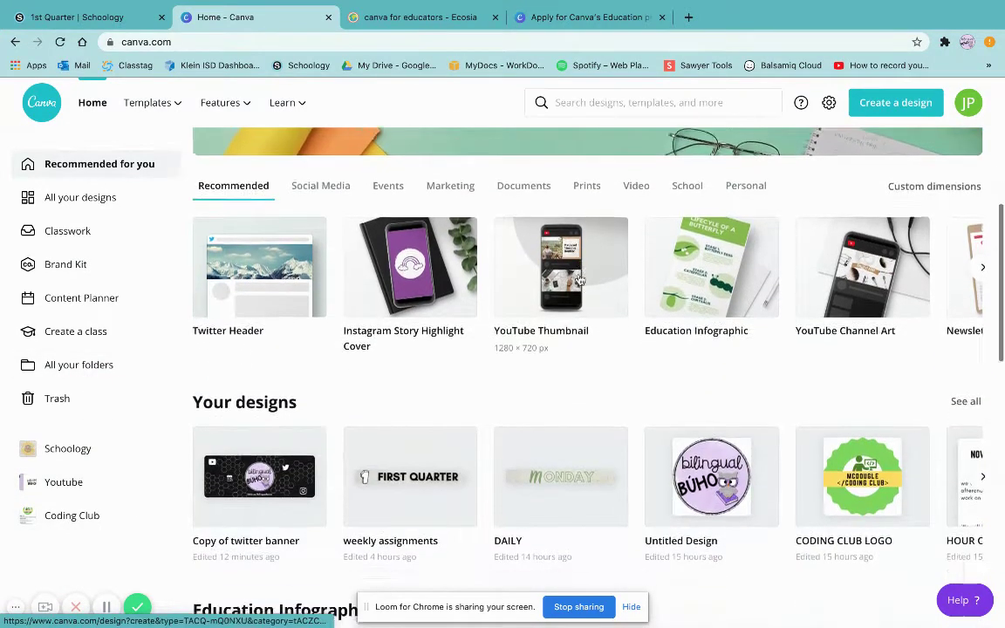
scroll(578, 279, down, 8)
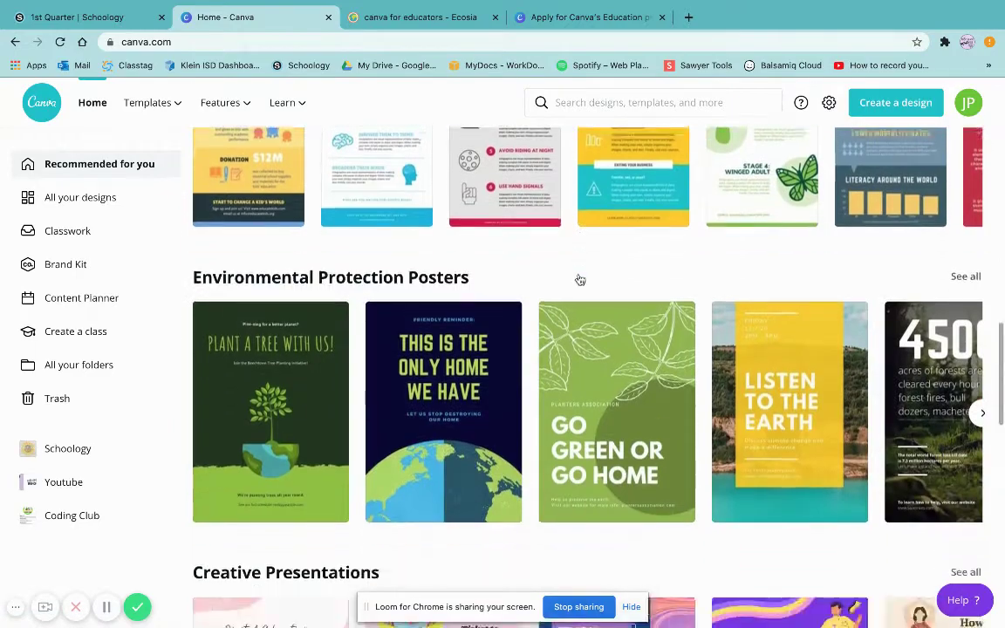
scroll(578, 279, down, 3)
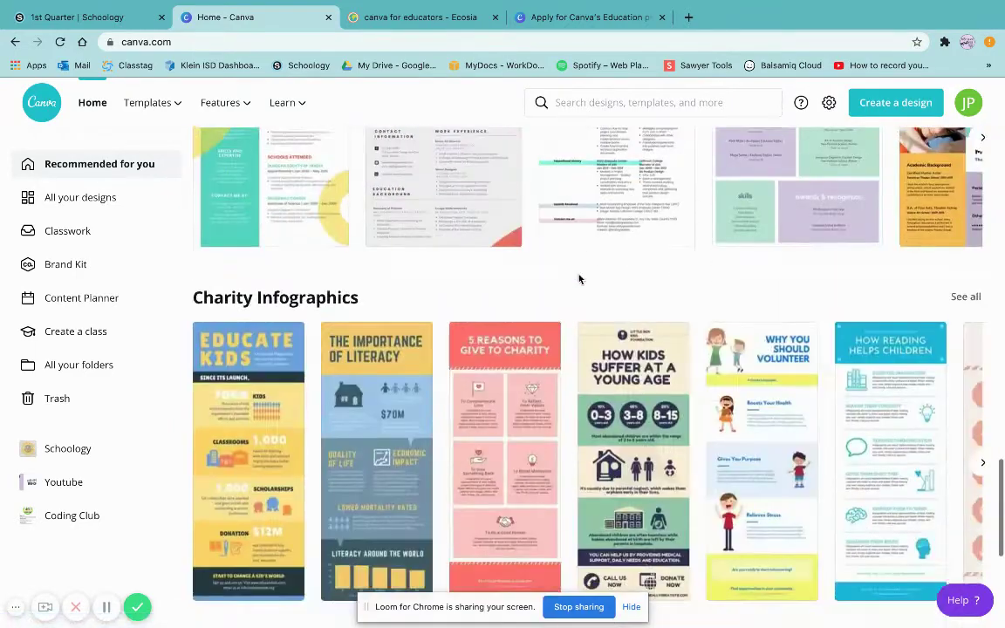
scroll(578, 279, down, 3)
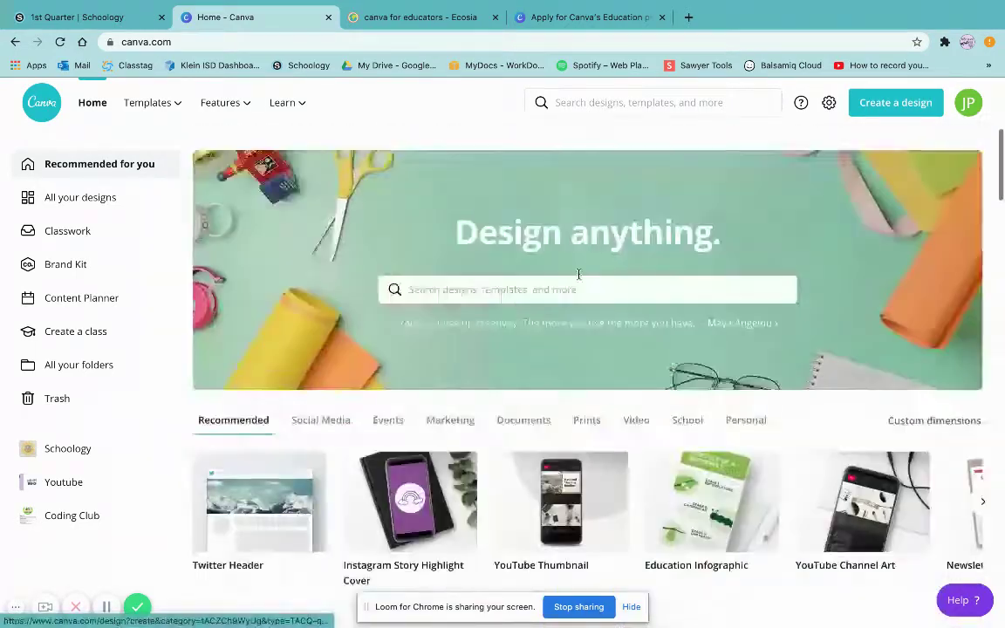
scroll(578, 279, down, 10)
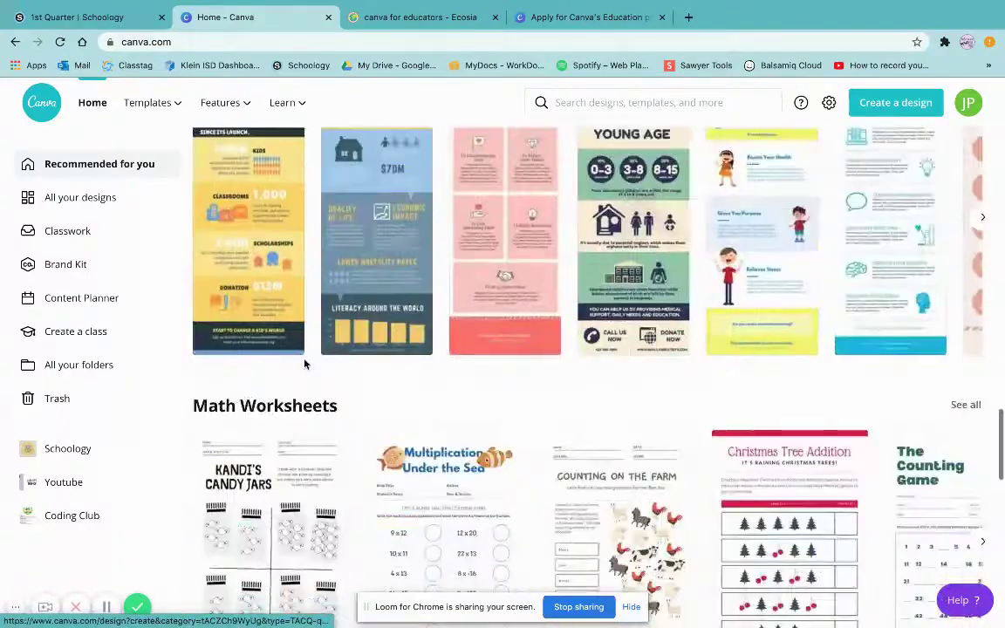
scroll(336, 290, down, 10)
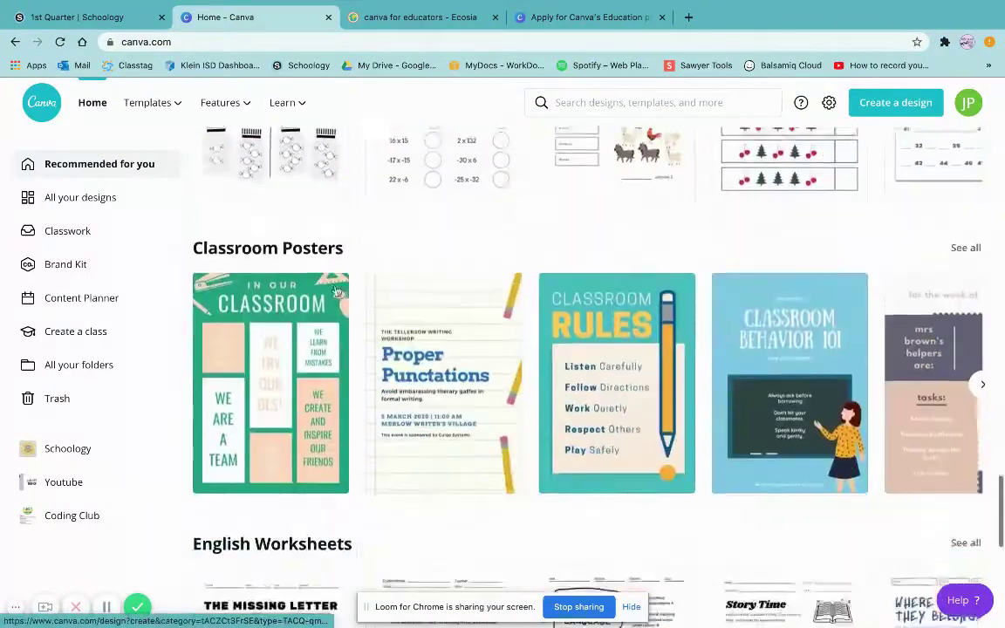
scroll(336, 290, up, 15)
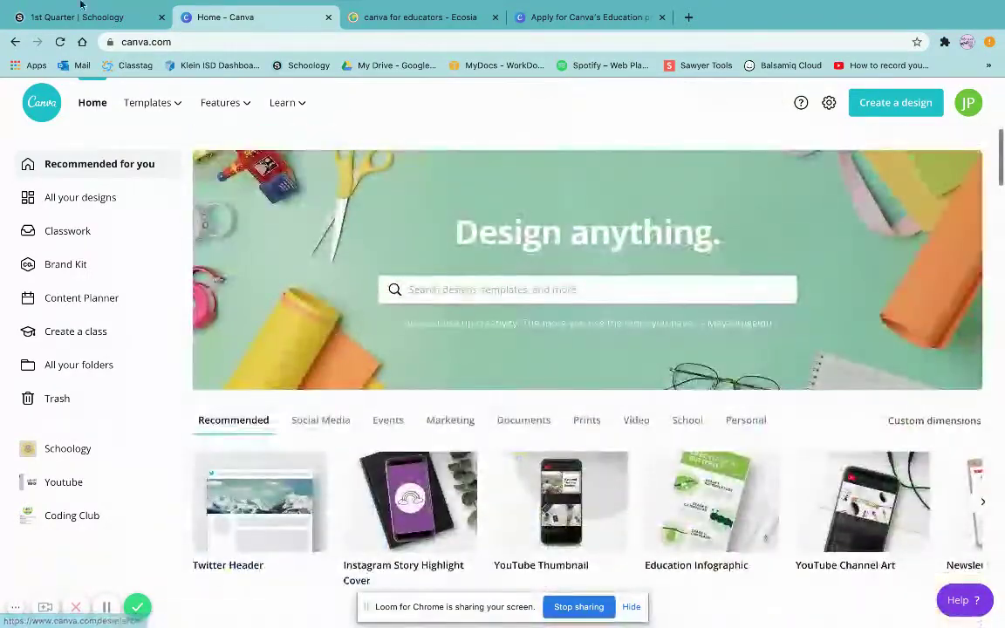
click(83, 17)
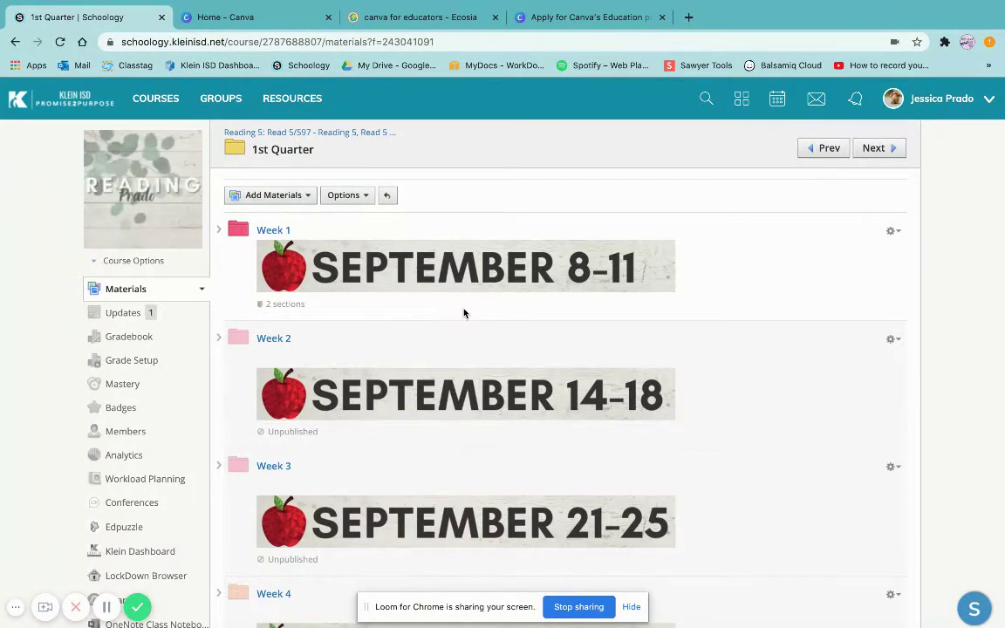
click(262, 19)
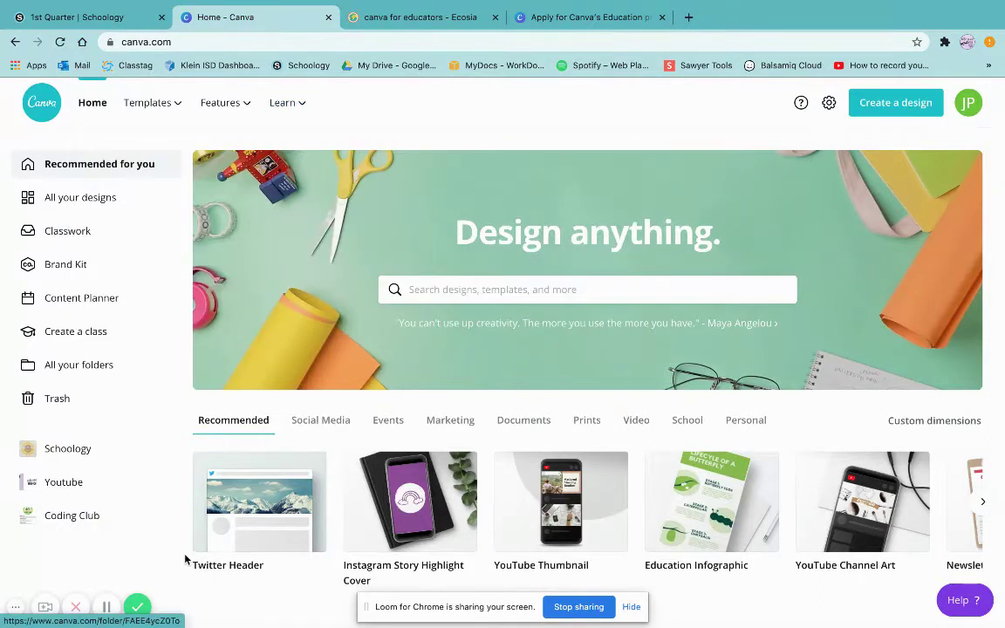
Create a new custom-size design of 800 × 100 px.
click(894, 105)
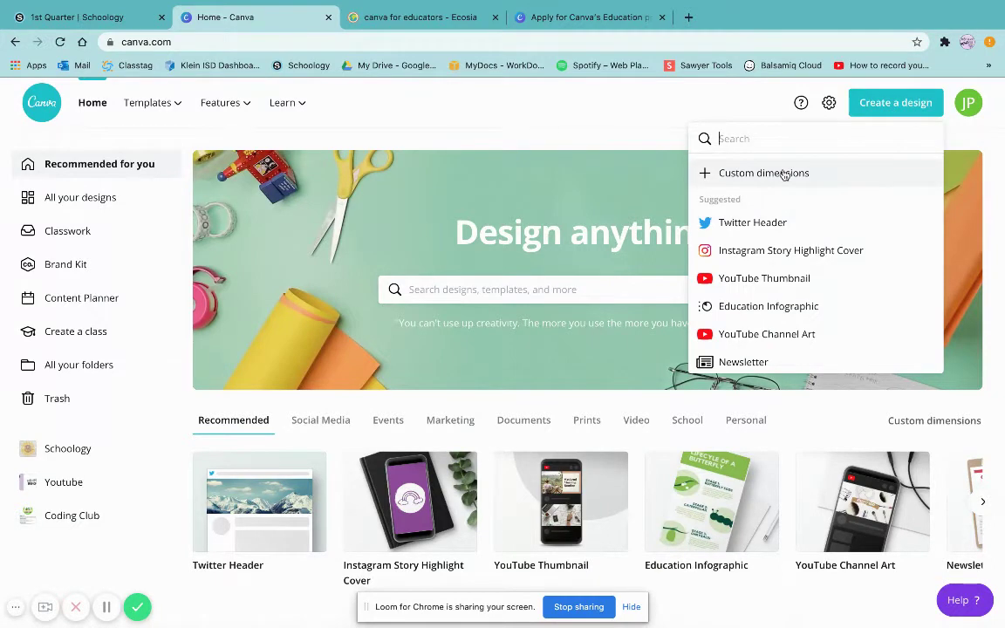
click(784, 176)
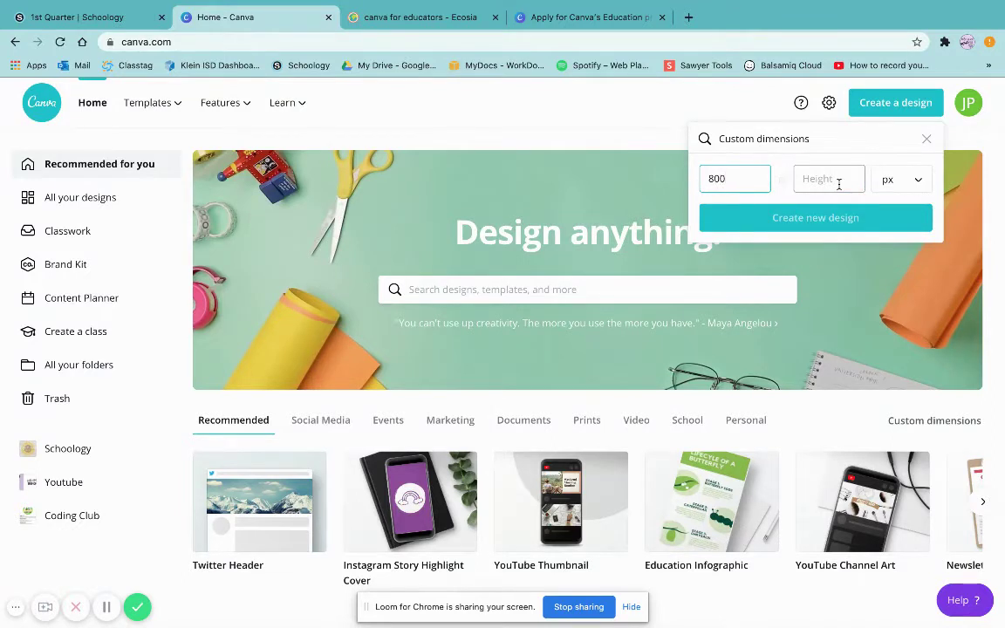
click(729, 178)
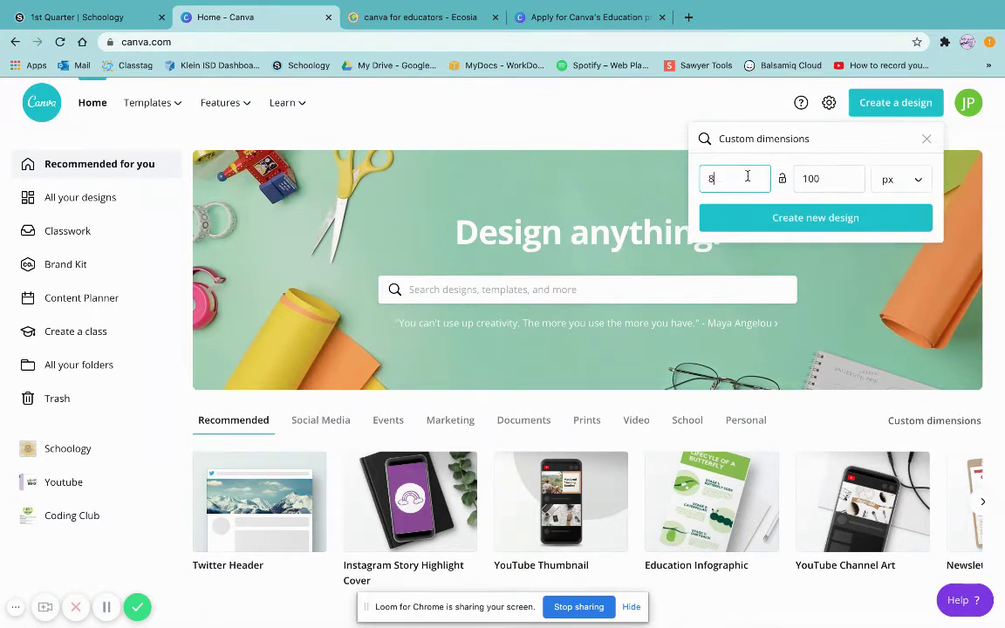
click(831, 226)
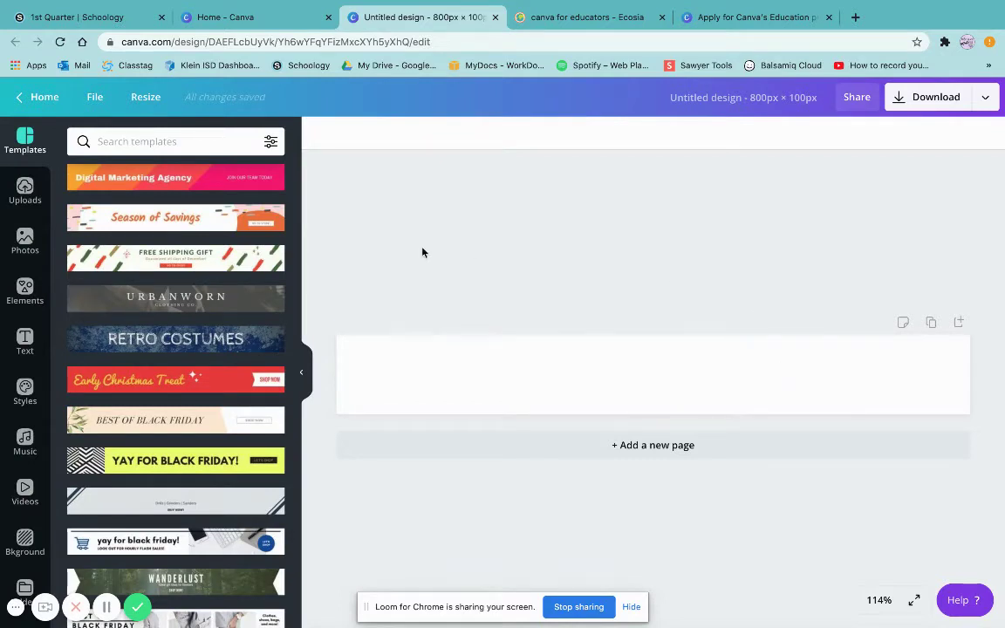
Scroll through the banner templates listed beside the blank canvas.
scroll(174, 184, down, 3)
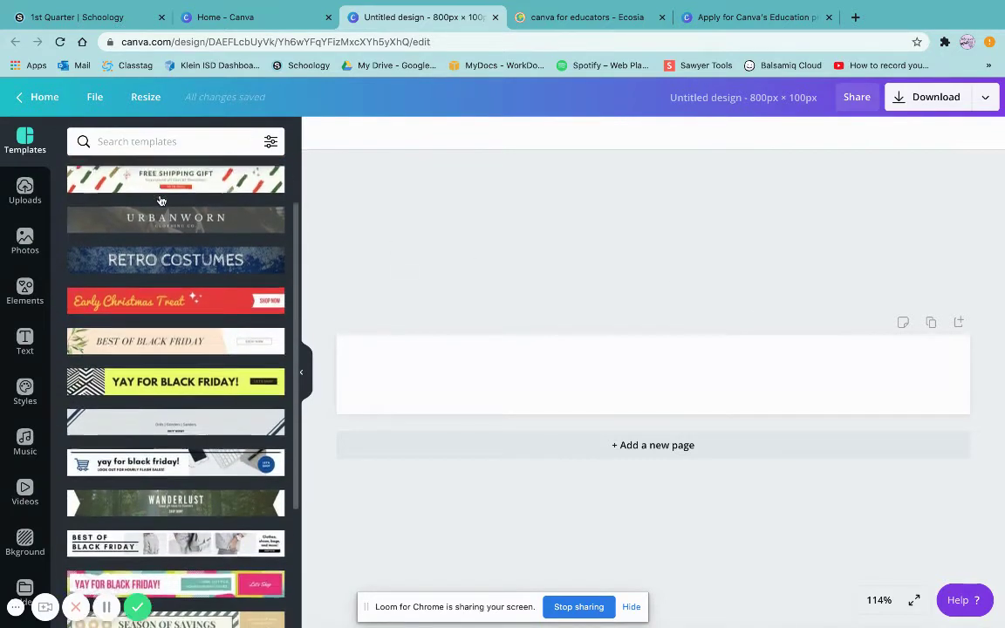
scroll(201, 181, down, 8)
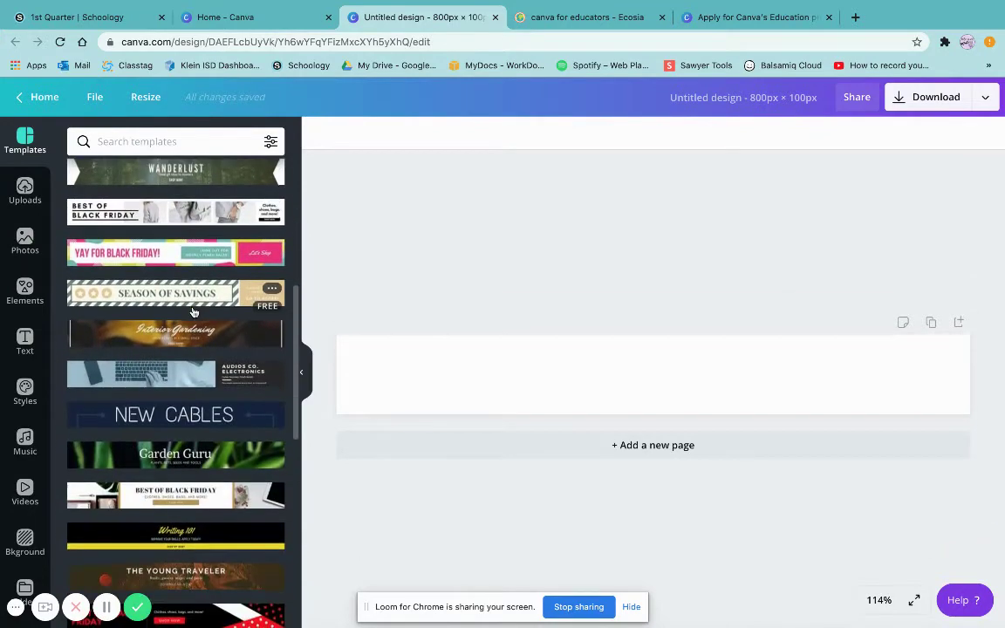
scroll(183, 375, down, 8)
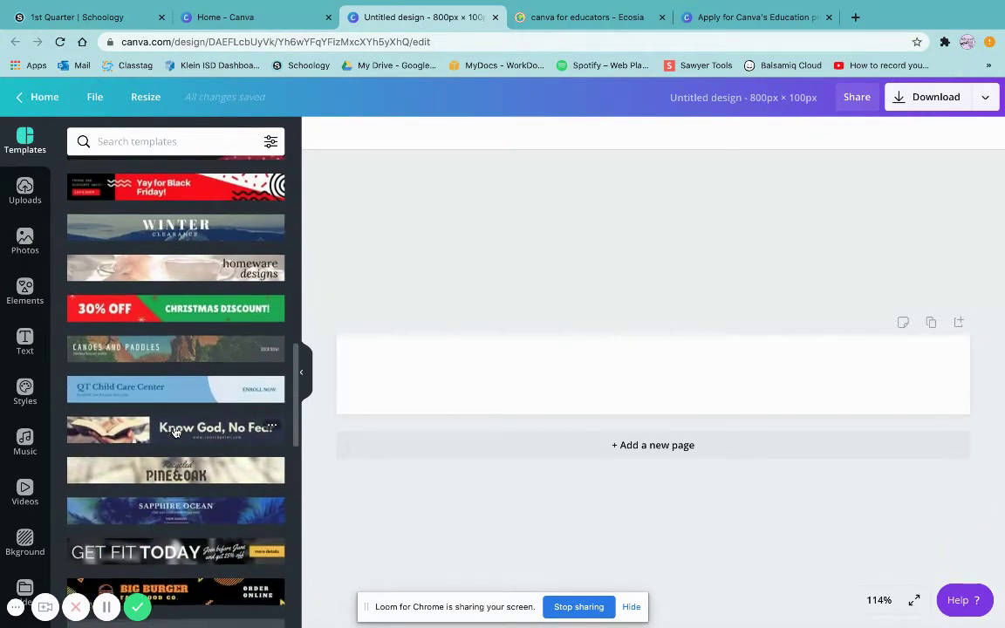
scroll(175, 432, down, 10)
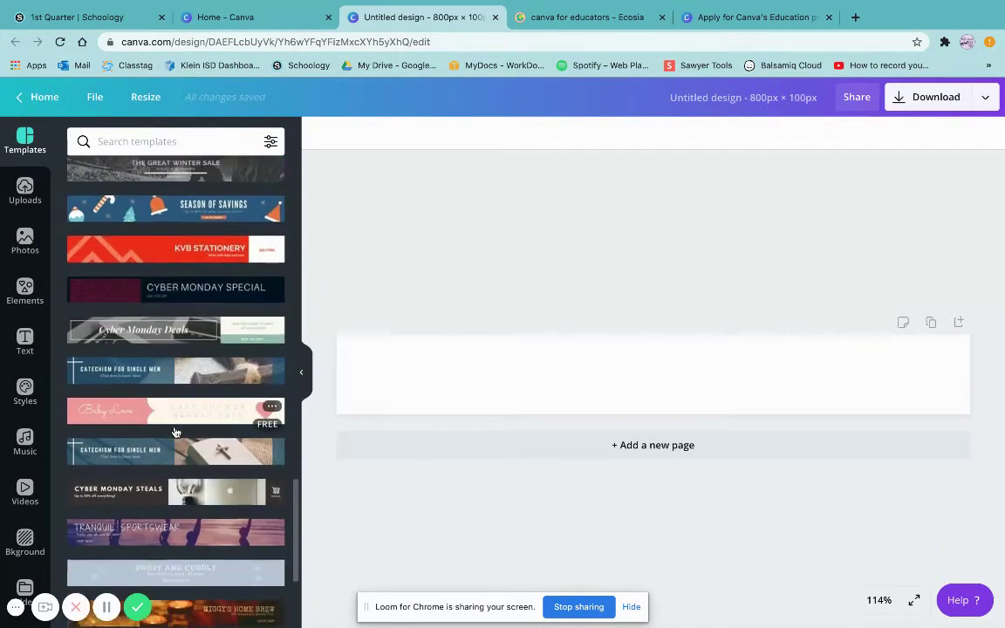
scroll(182, 384, down, 4)
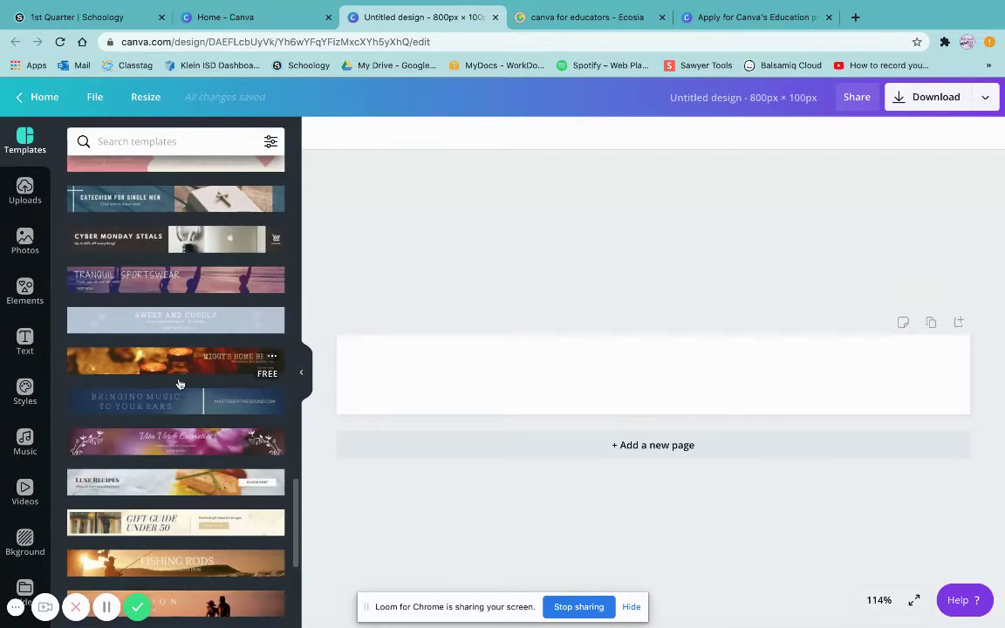
Look at the uploaded images, then scroll through the stock Photos library.
click(26, 192)
scroll(206, 312, down, 5)
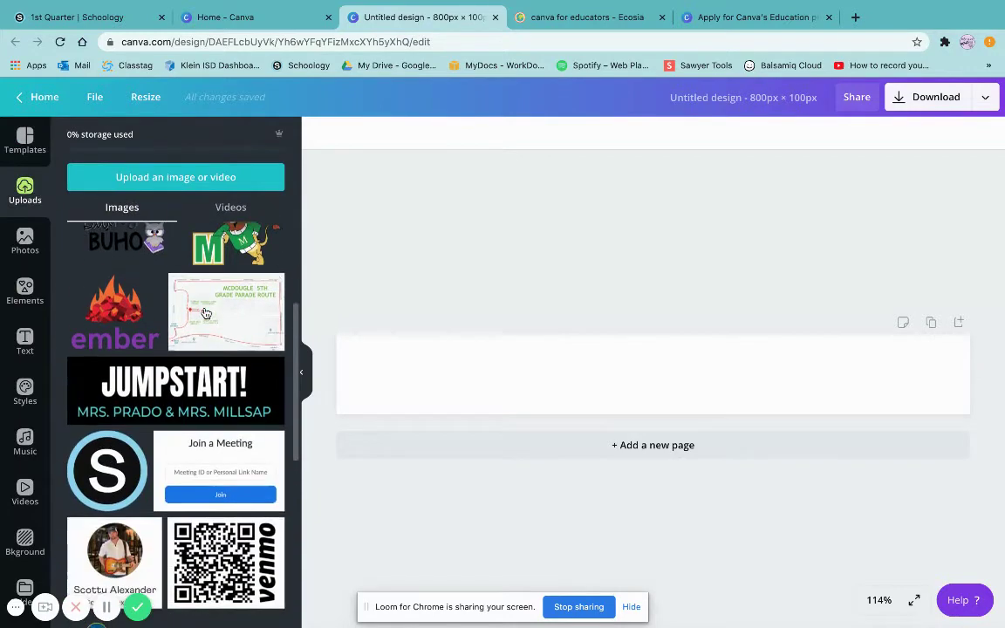
click(39, 243)
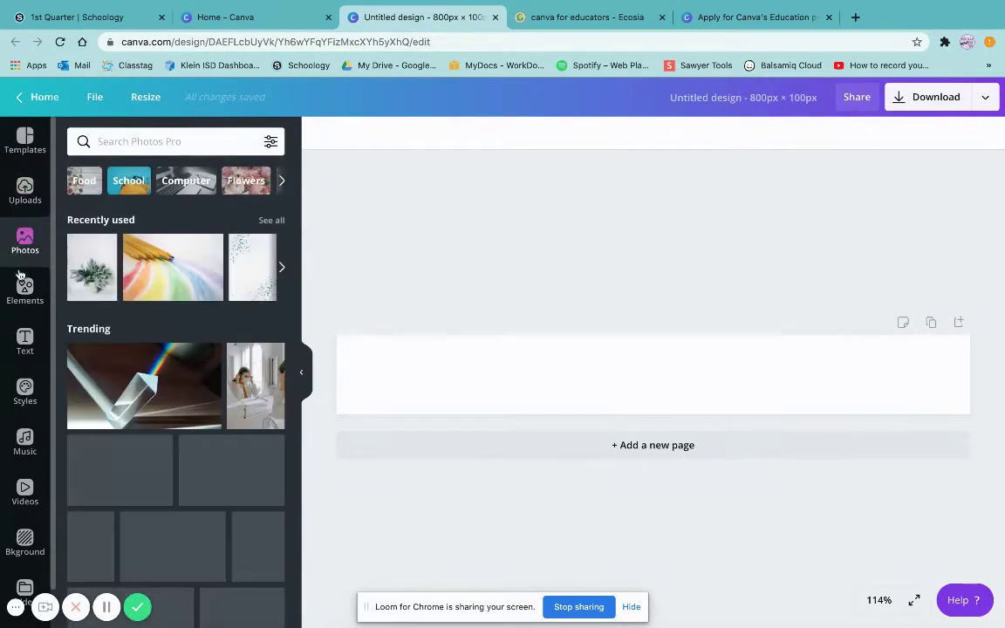
scroll(216, 384, down, 1)
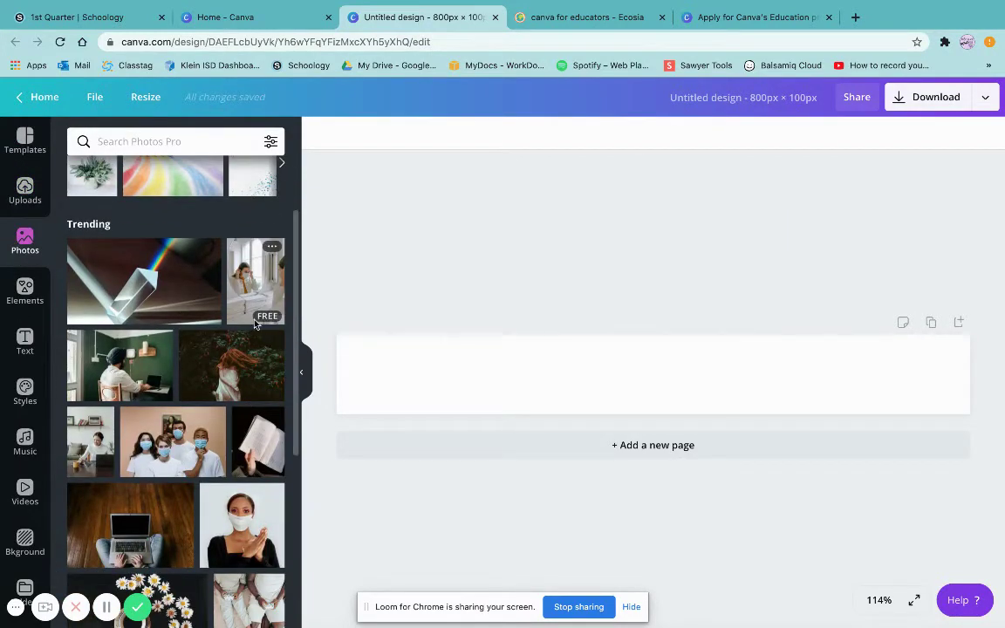
scroll(161, 362, down, 3)
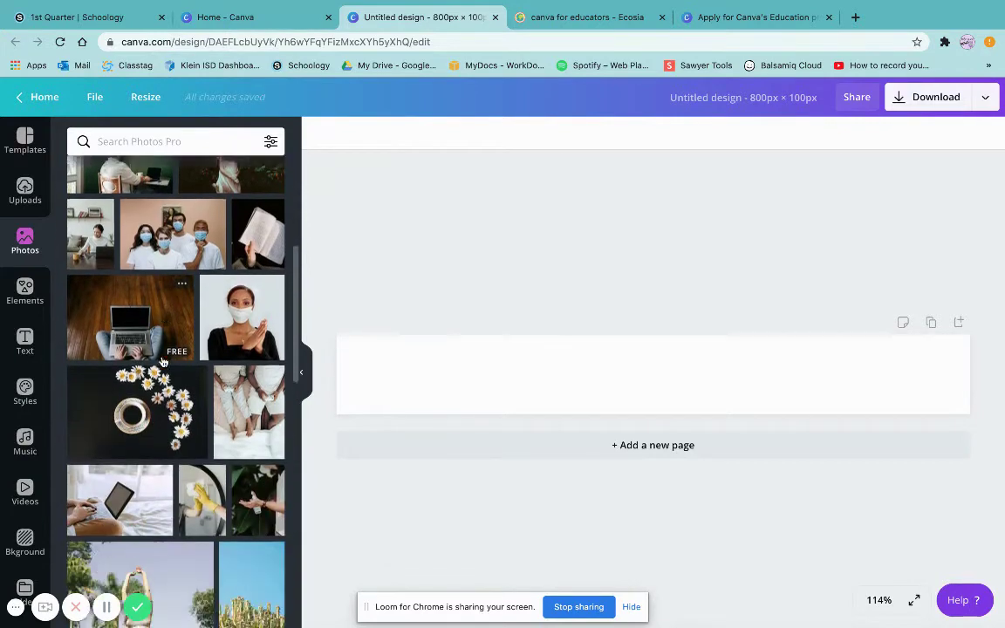
scroll(161, 361, down, 1)
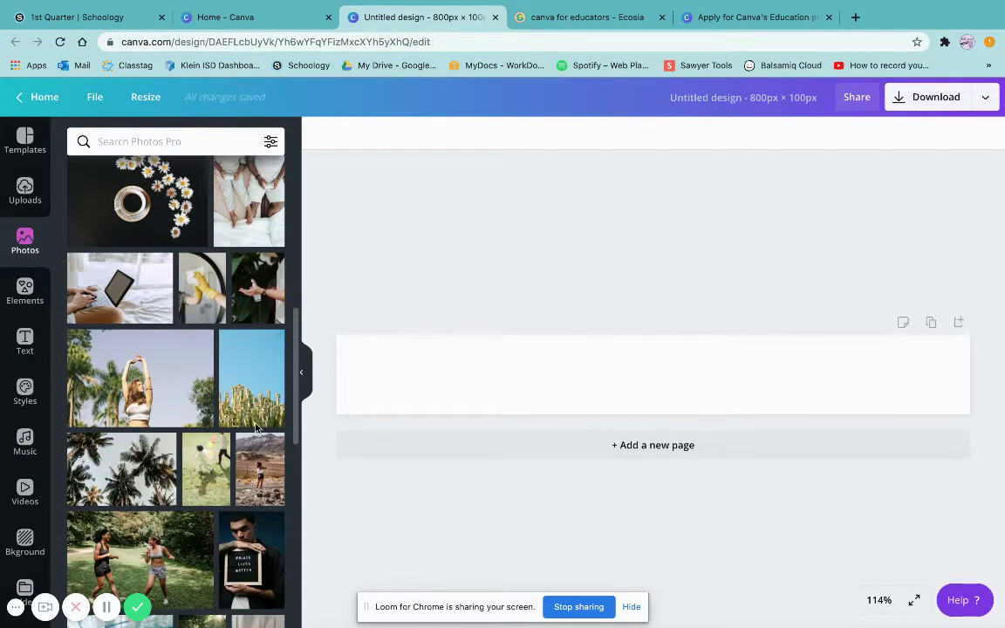
scroll(153, 387, down, 3)
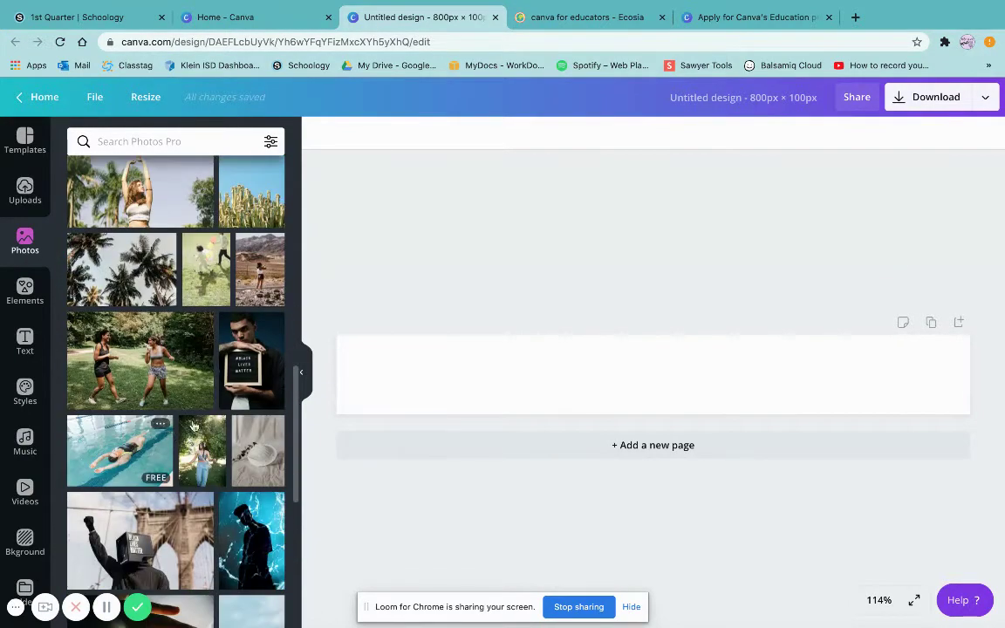
scroll(241, 450, down, 1)
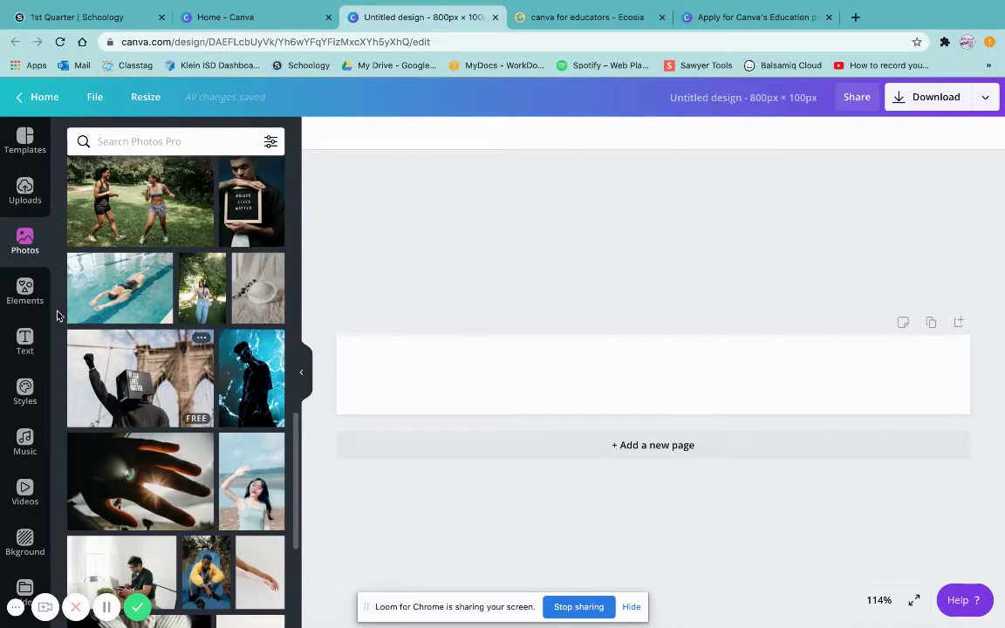
Browse the Elements panel of lines, shapes and graphics.
click(24, 292)
scroll(149, 295, down, 2)
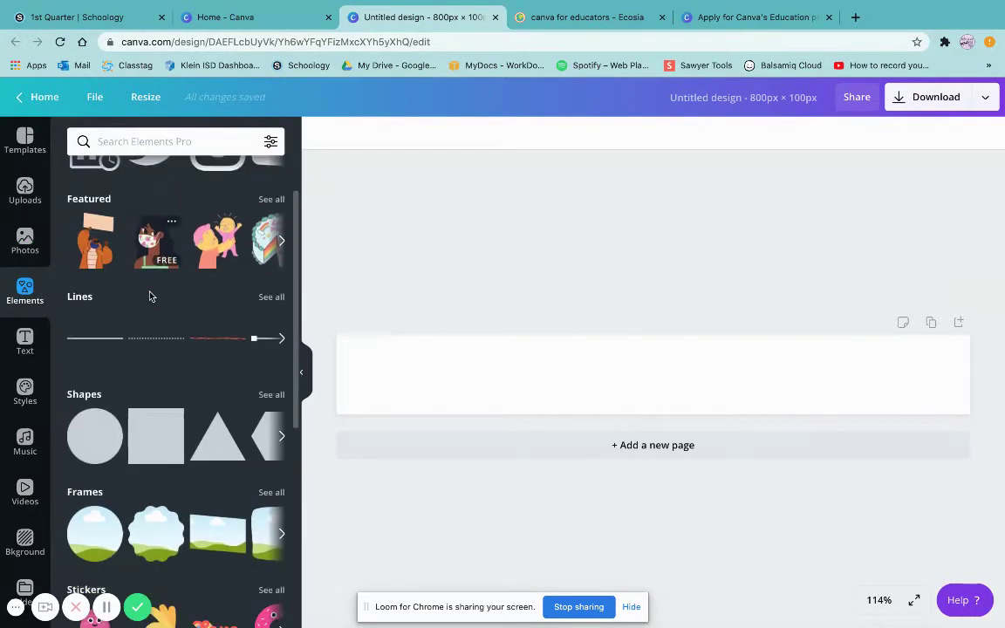
scroll(149, 296, up, 1)
scroll(149, 295, down, 4)
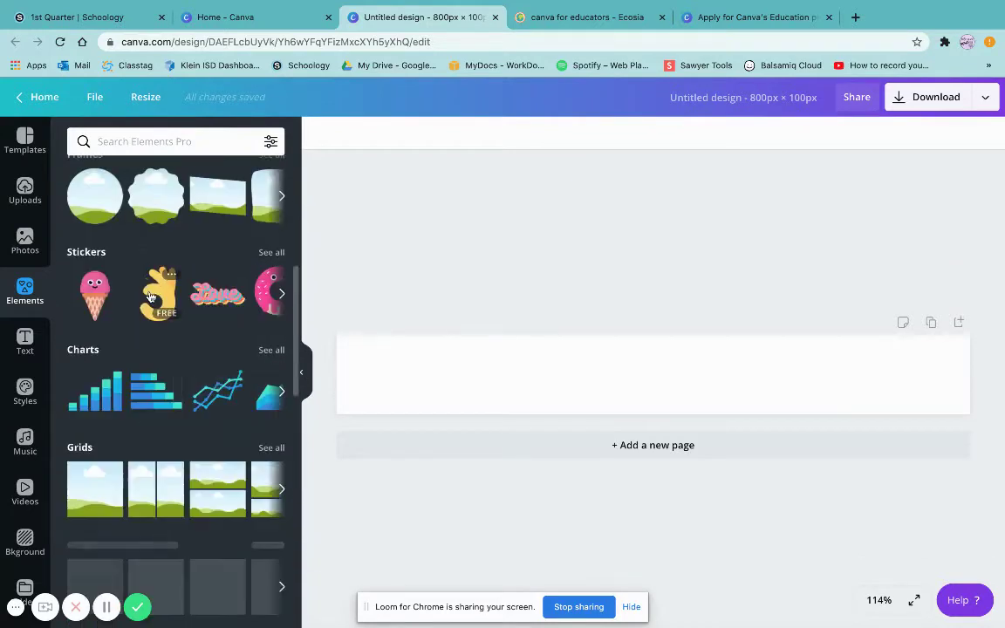
scroll(184, 218, right, 3)
scroll(184, 218, down, 7)
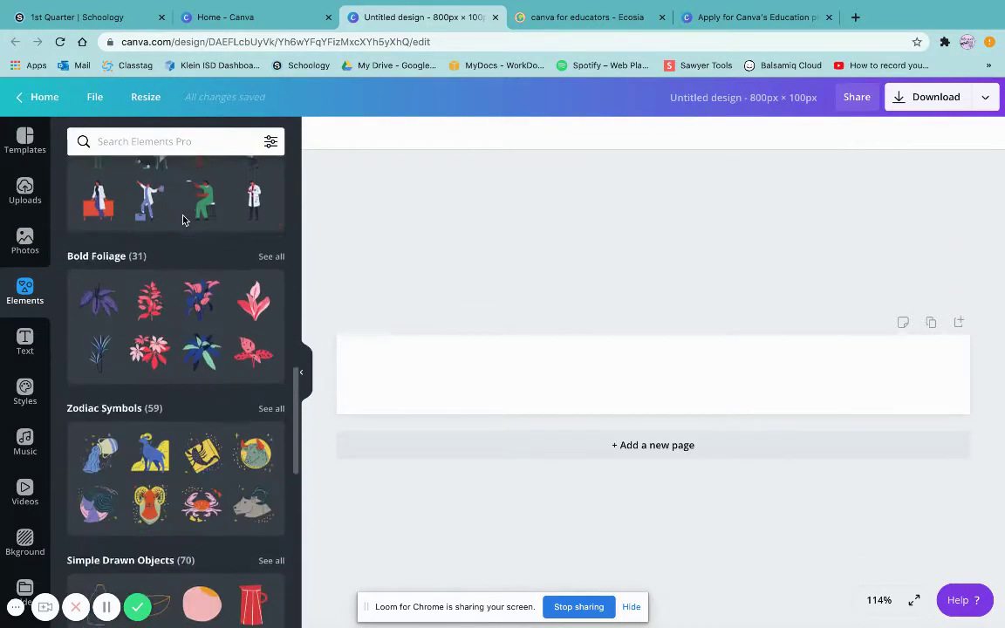
Scroll through the Text panel's font combinations.
click(26, 342)
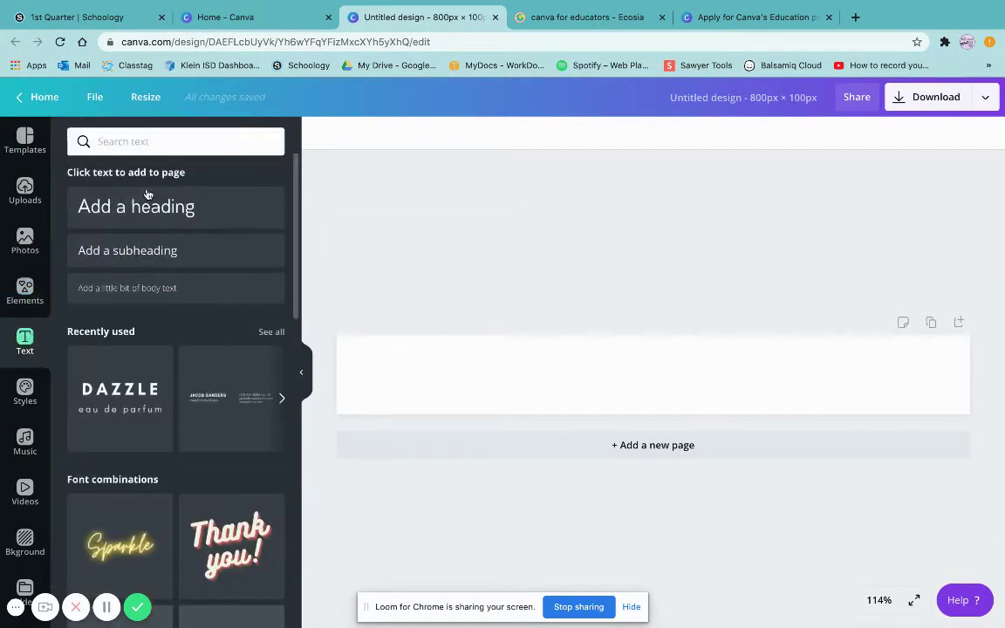
scroll(231, 457, down, 3)
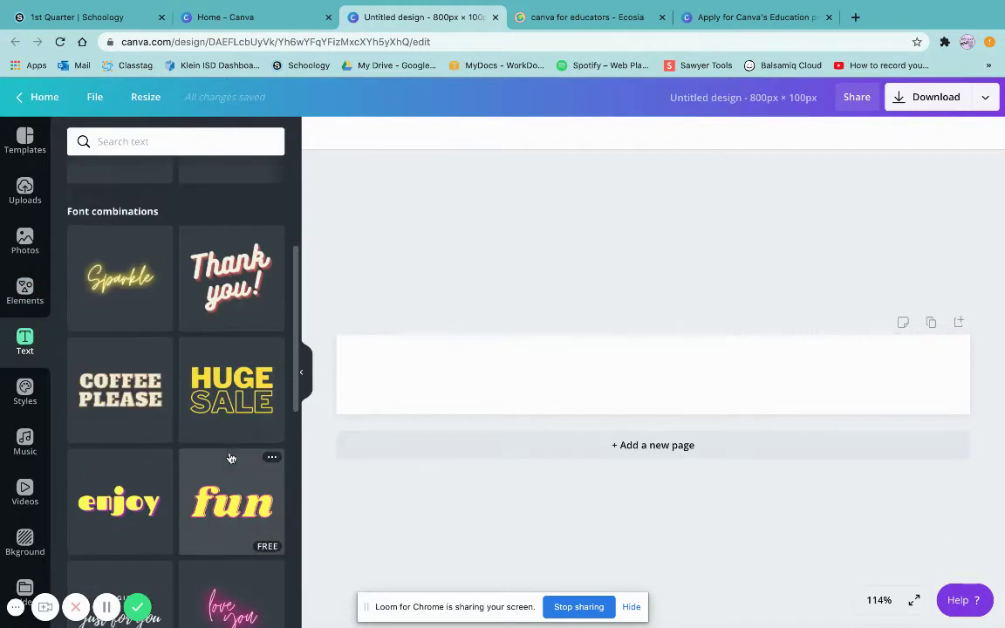
scroll(195, 402, down, 3)
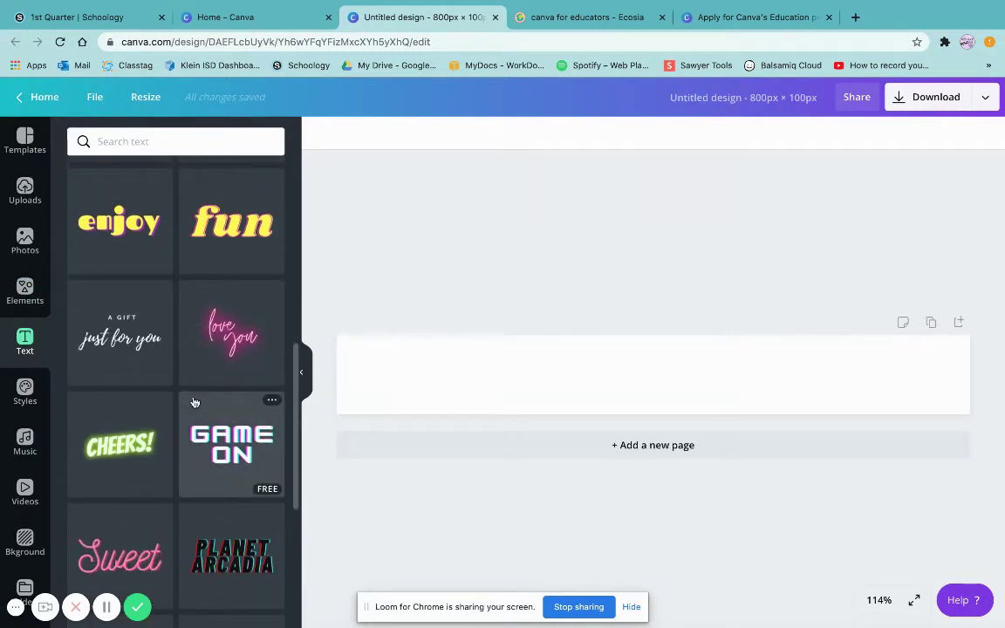
scroll(221, 403, down, 1)
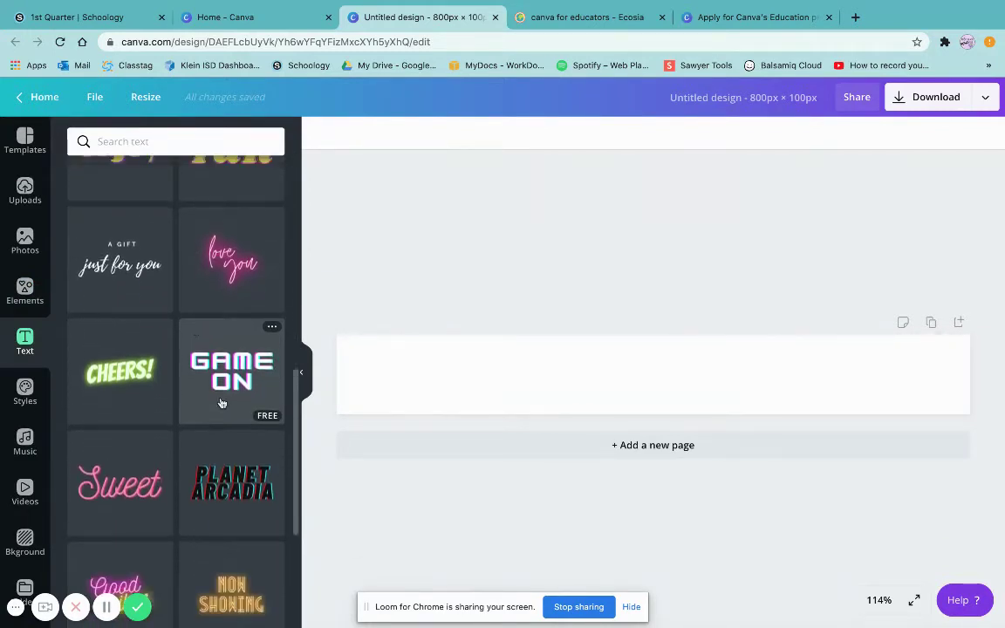
scroll(278, 338, down, 2)
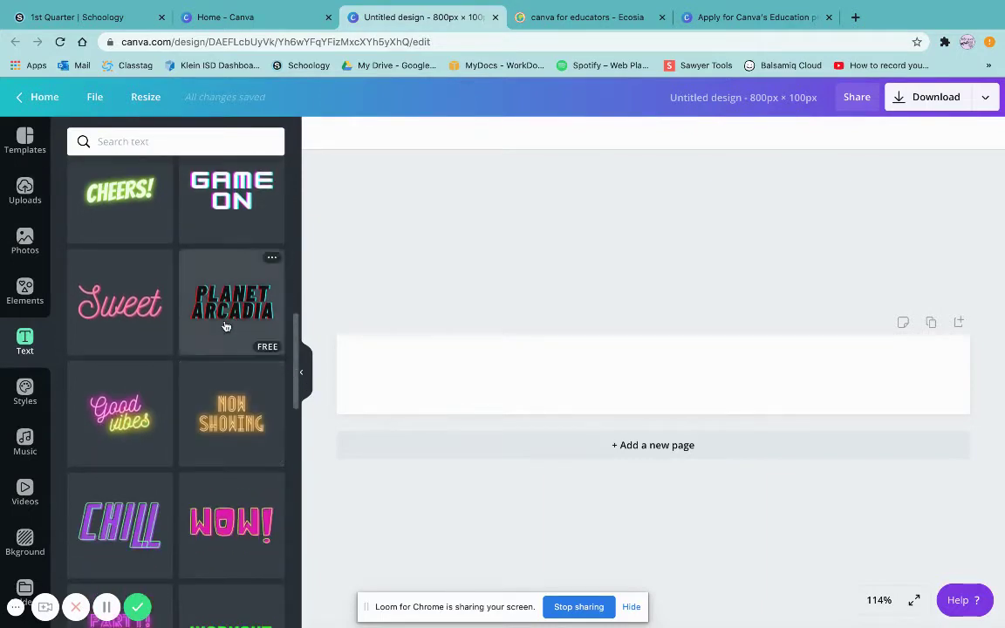
Scroll through the Styles panel's preset font and colour styles.
click(24, 393)
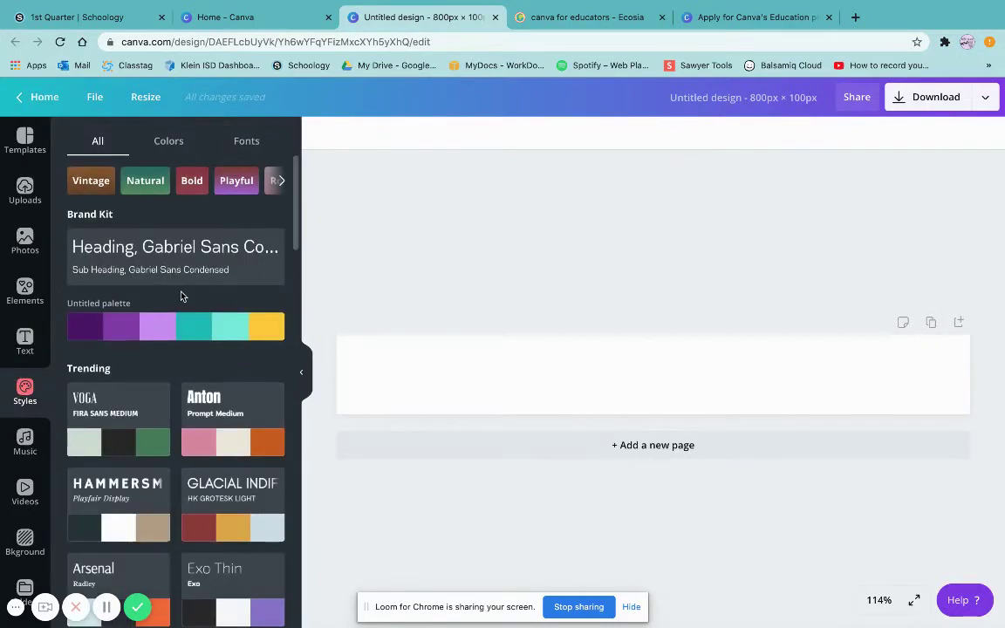
scroll(181, 297, down, 1)
scroll(181, 297, down, 3)
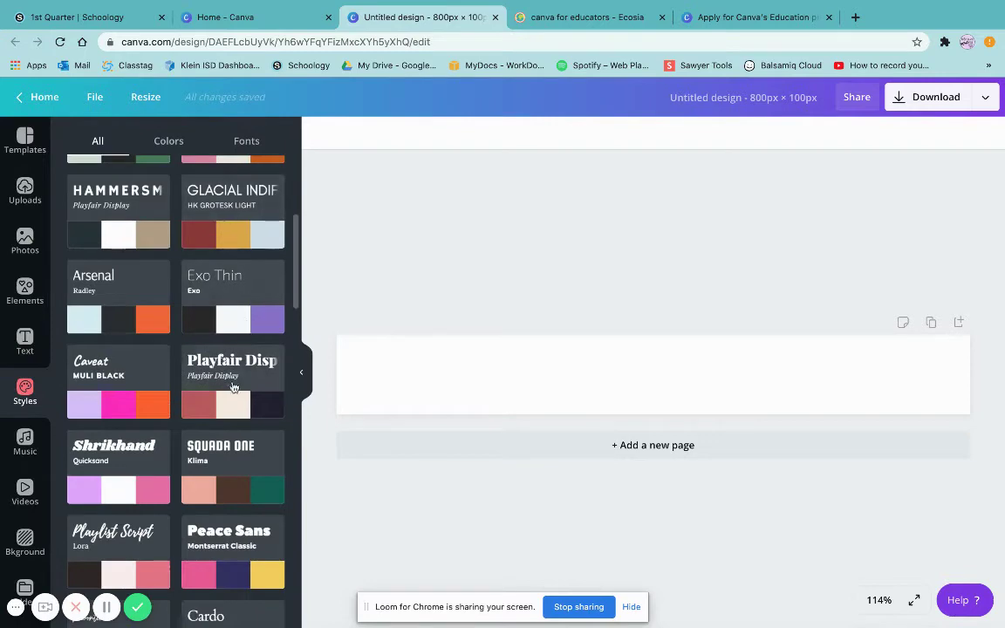
scroll(98, 504, down, 3)
Browse the Music, Videos and Background panels.
click(24, 442)
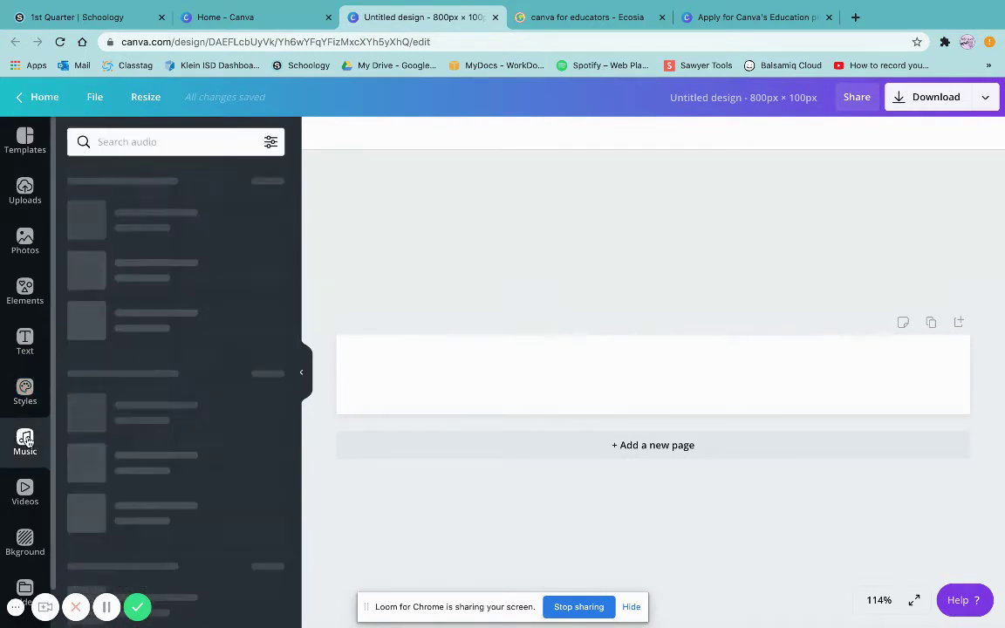
click(25, 491)
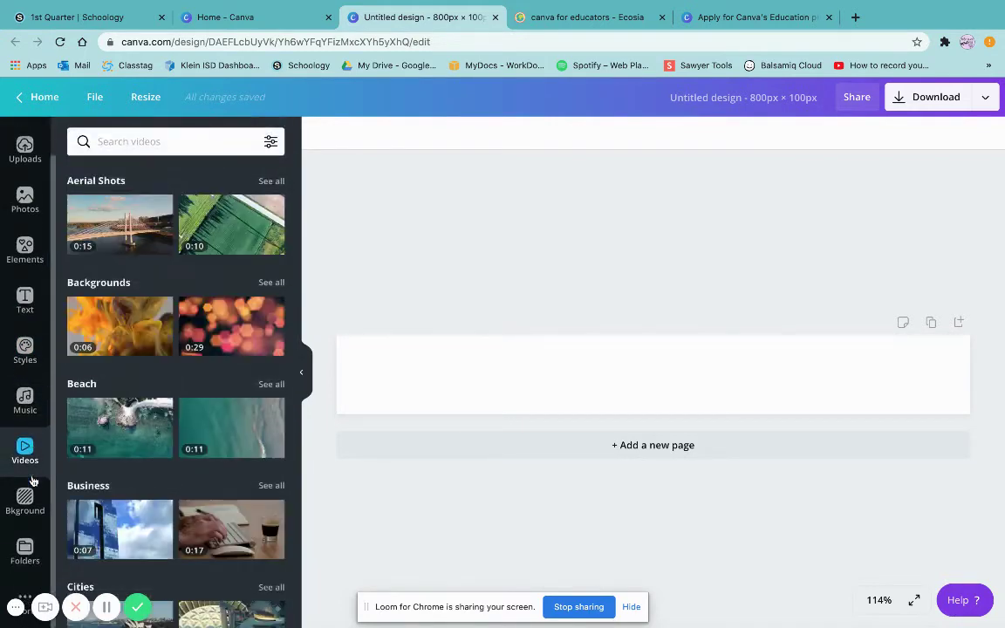
click(31, 518)
scroll(179, 406, down, 4)
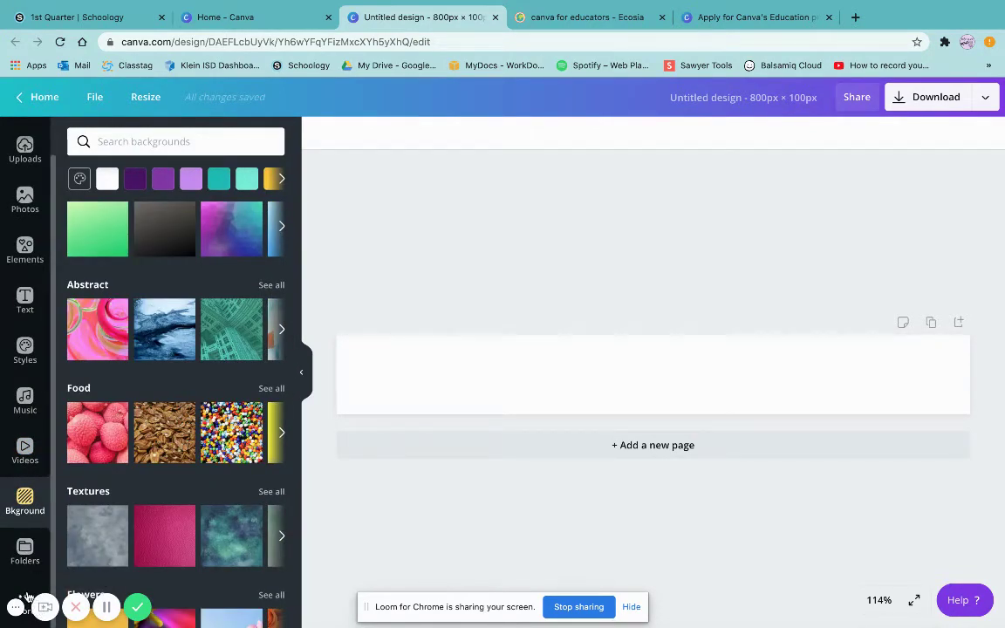
Scroll through the Apps panel, then leave the design for the Canva home page.
click(26, 600)
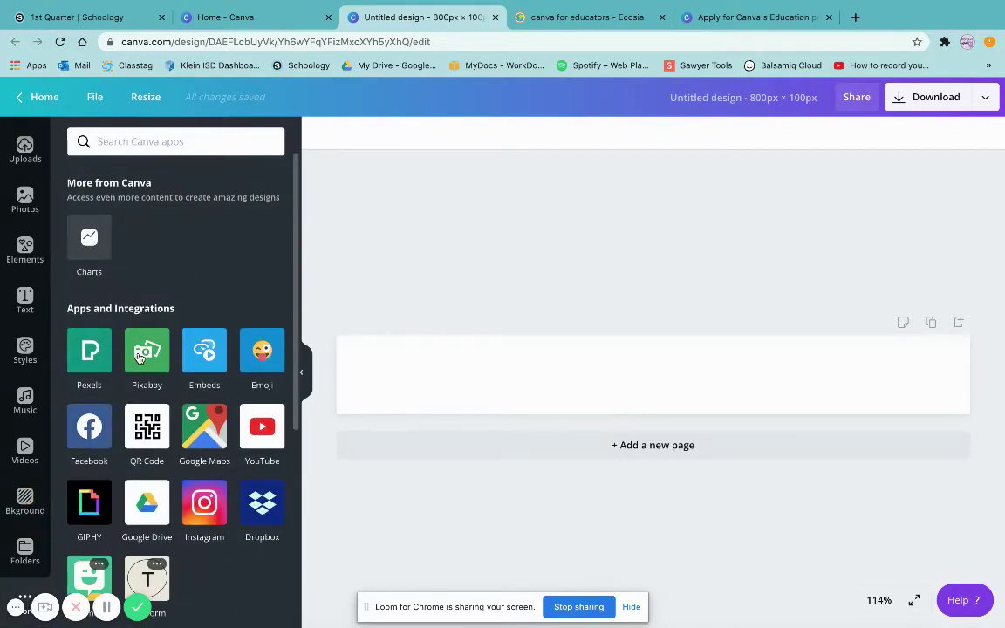
scroll(140, 357, down, 1)
scroll(233, 341, down, 3)
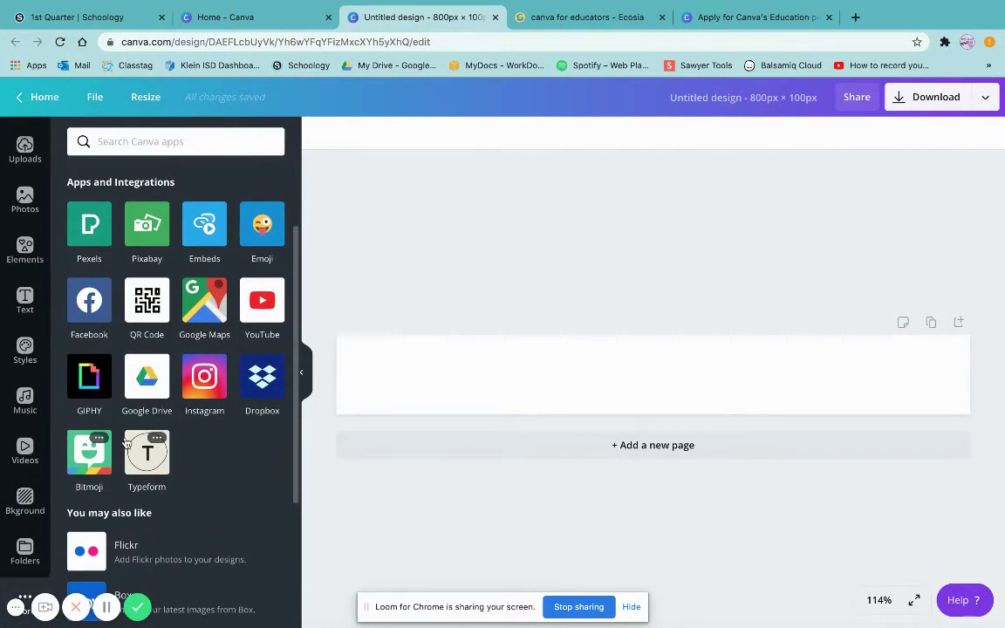
scroll(87, 467, up, 5)
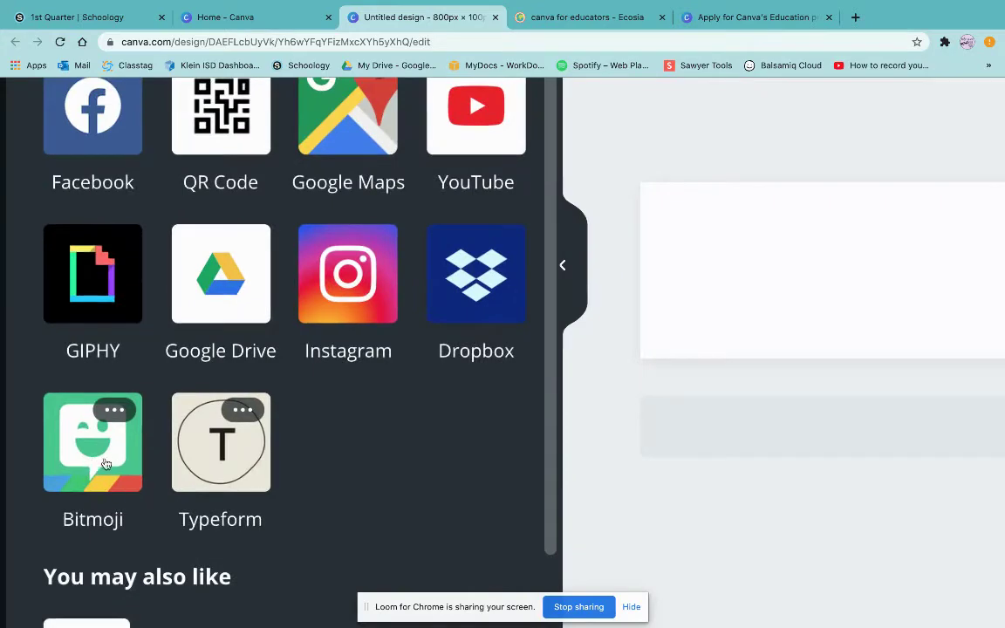
scroll(138, 418, down, 5)
scroll(154, 468, down, 2)
scroll(133, 509, down, 5)
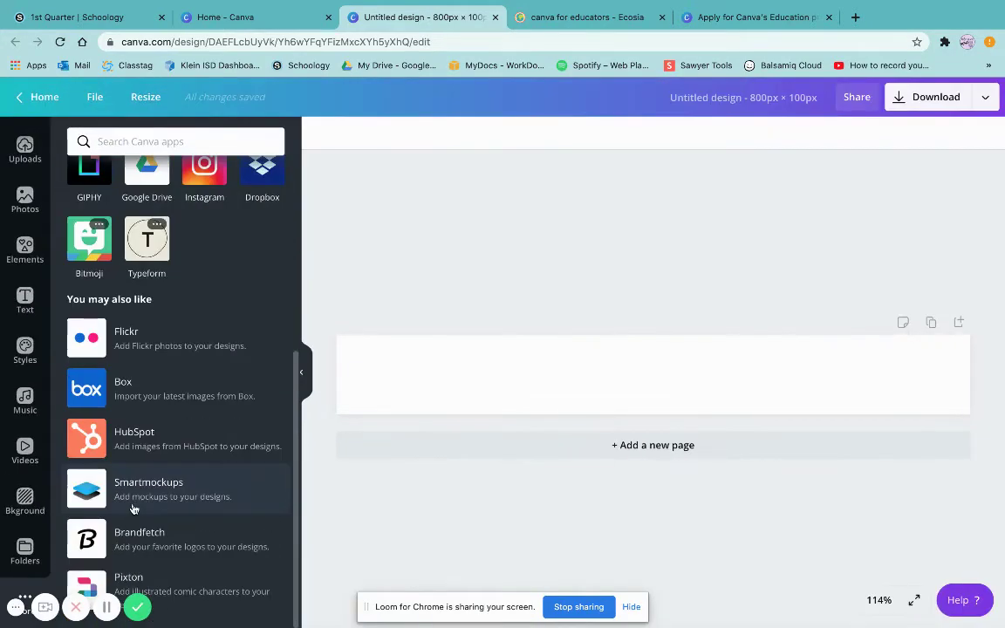
scroll(133, 508, up, 8)
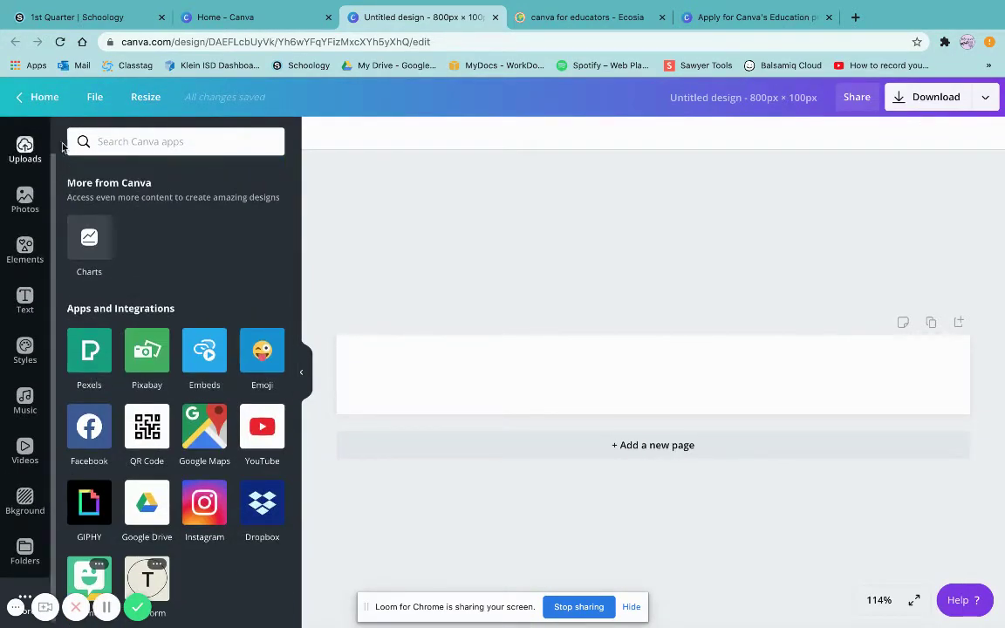
click(49, 106)
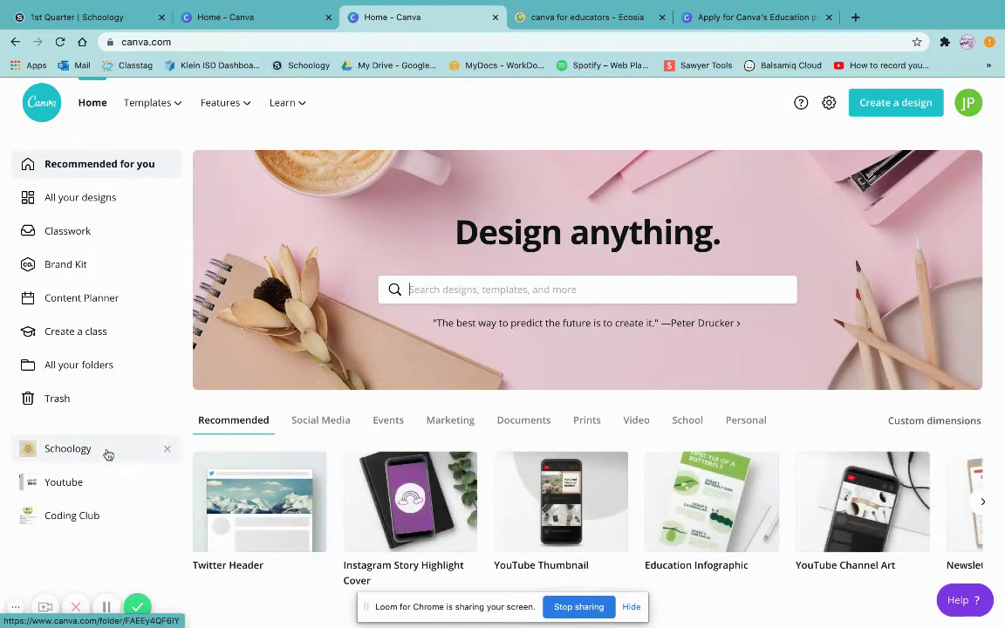
Open the weekly assignments design from the Schoology folder and scroll through its pages.
click(83, 450)
click(503, 299)
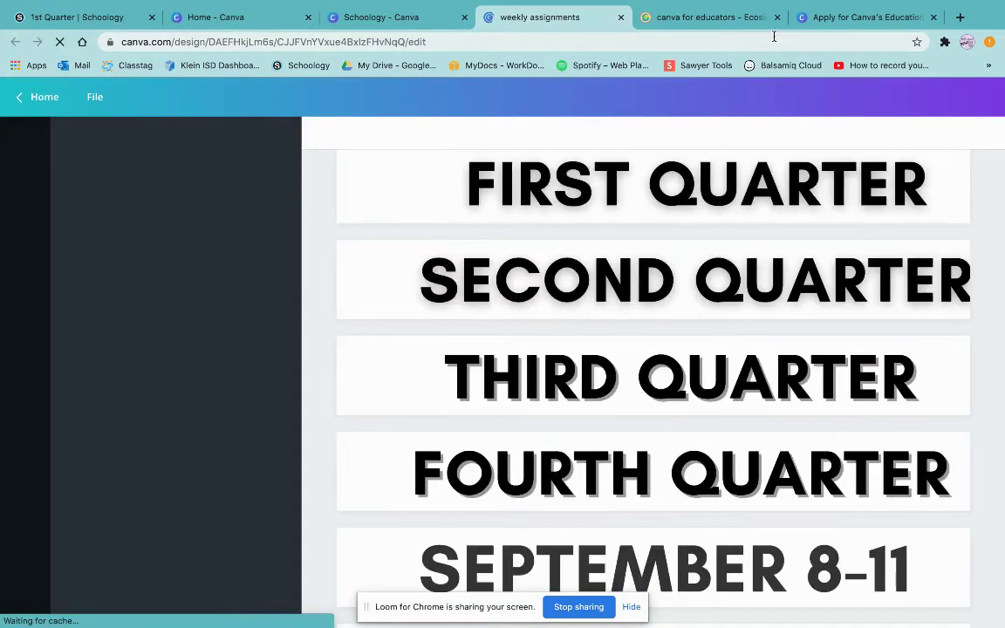
scroll(605, 204, down, 2)
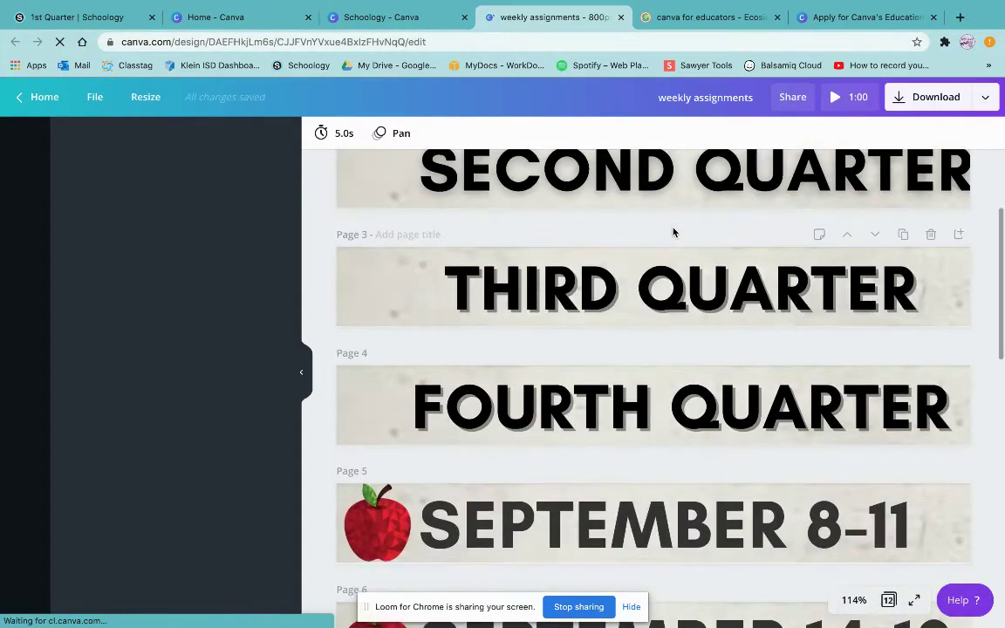
scroll(476, 340, up, 1)
scroll(476, 340, up, 2)
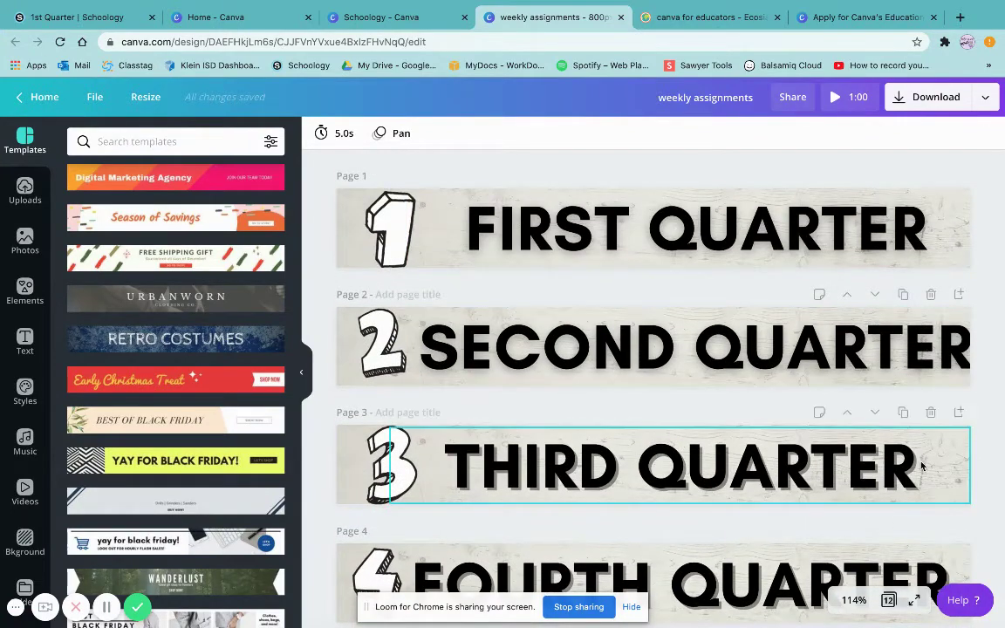
scroll(921, 466, down, 2)
scroll(933, 514, down, 1)
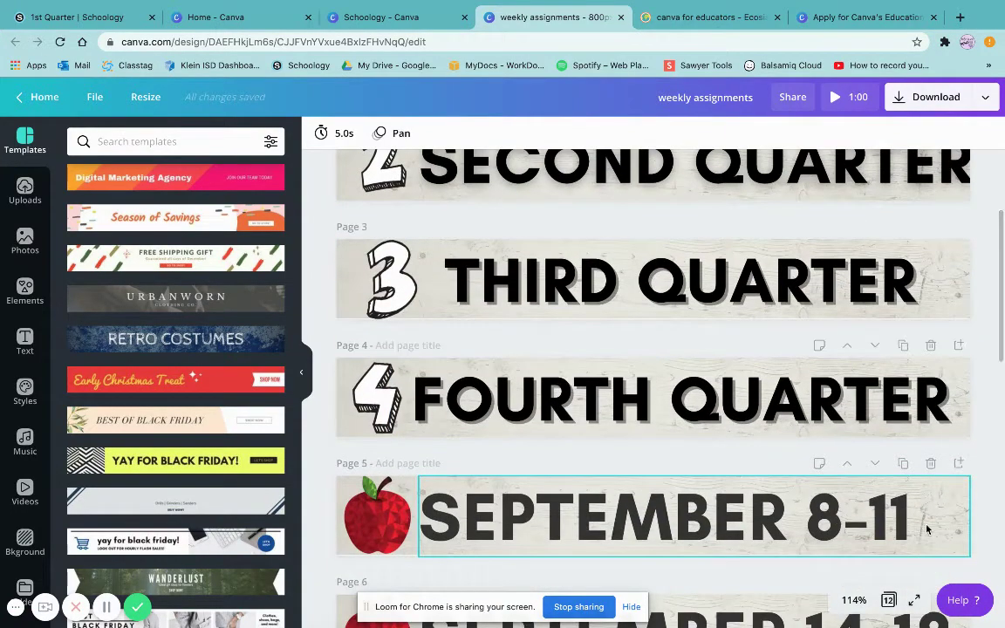
scroll(926, 519, down, 3)
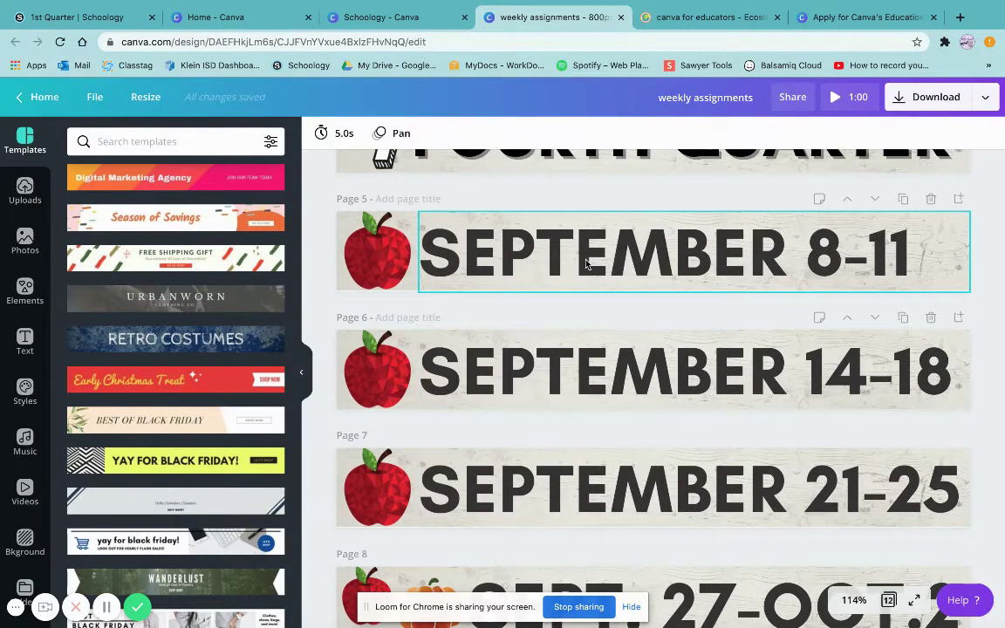
scroll(586, 264, down, 6)
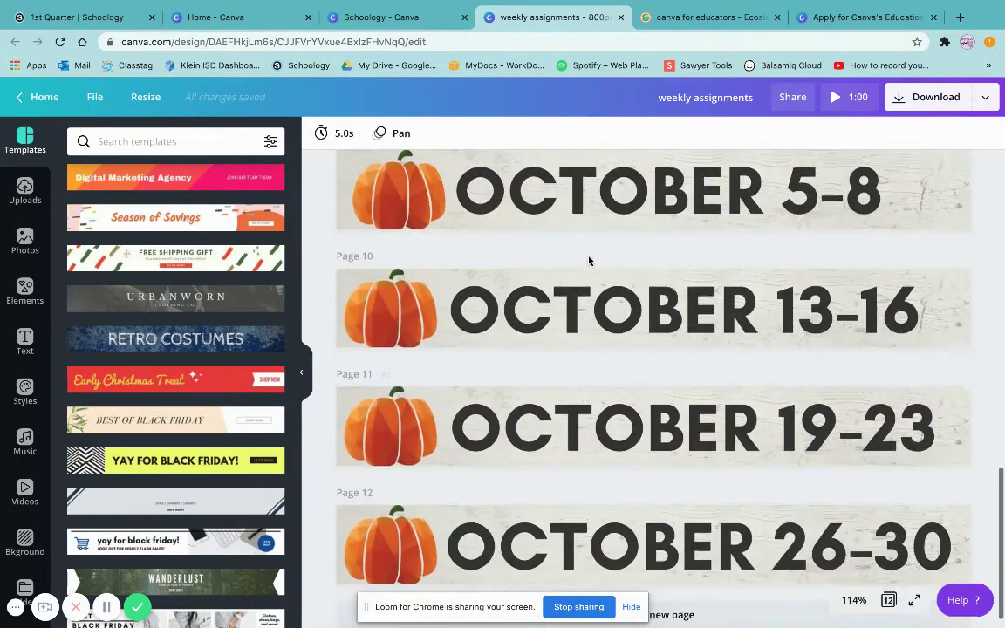
Select the pumpkin image on Page 11.
click(392, 426)
scroll(493, 394, down, 1)
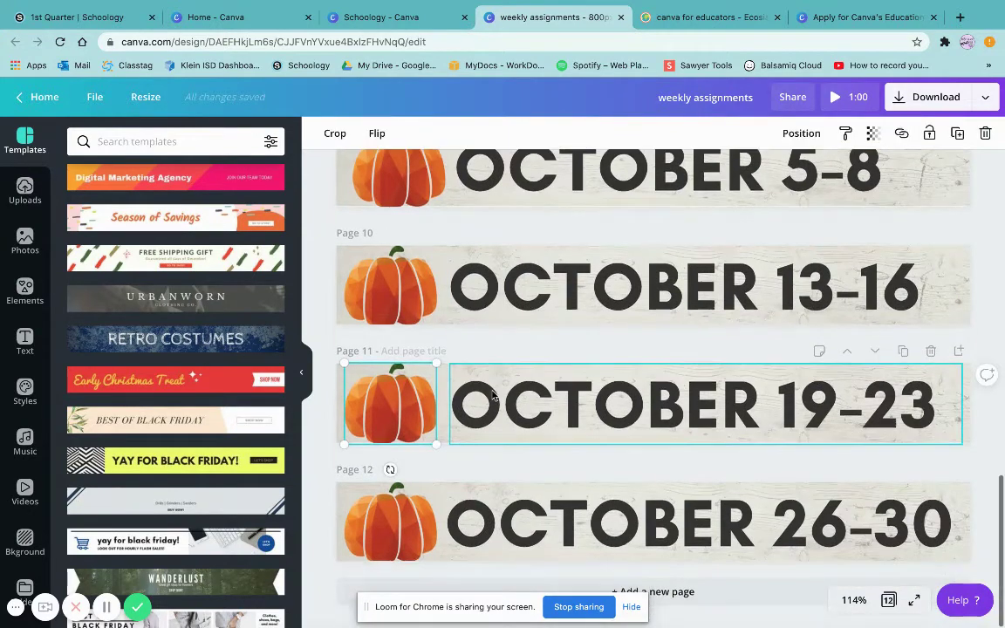
scroll(492, 394, up, 15)
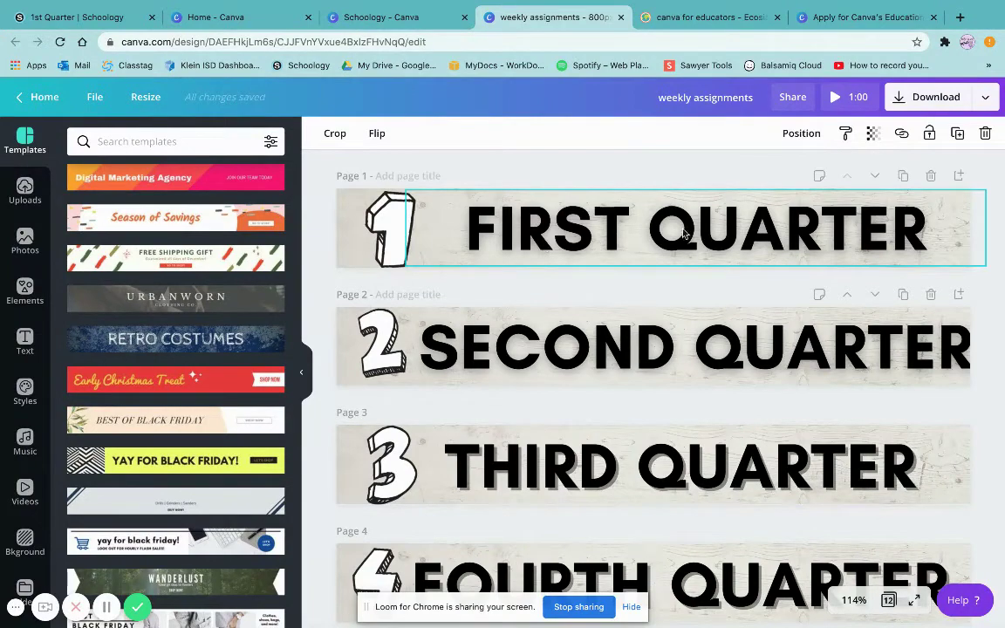
Select the FIRST QUARTER heading and browse its effect and font options.
click(685, 233)
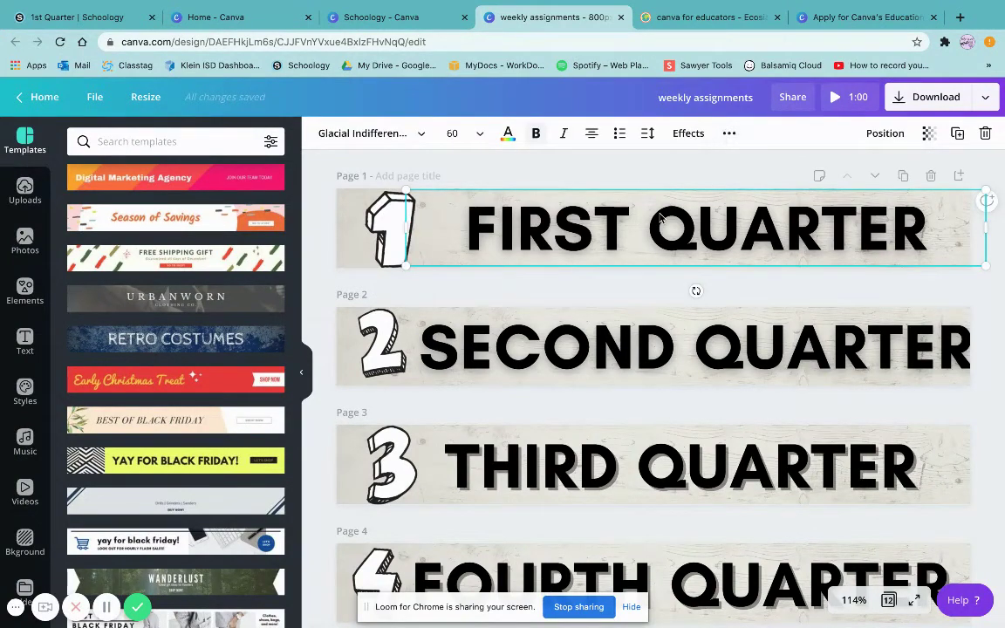
click(687, 134)
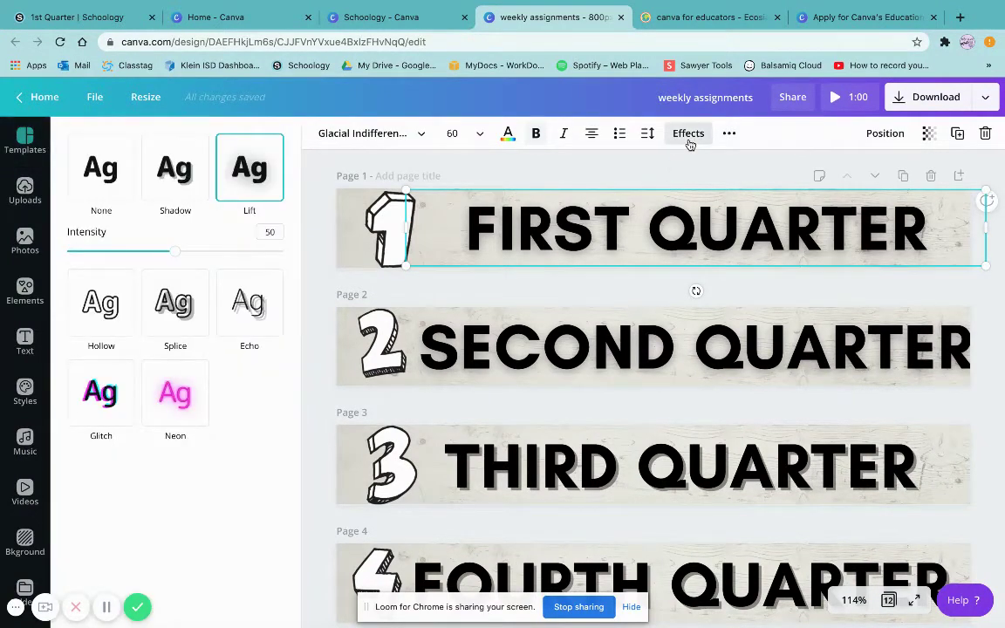
click(359, 133)
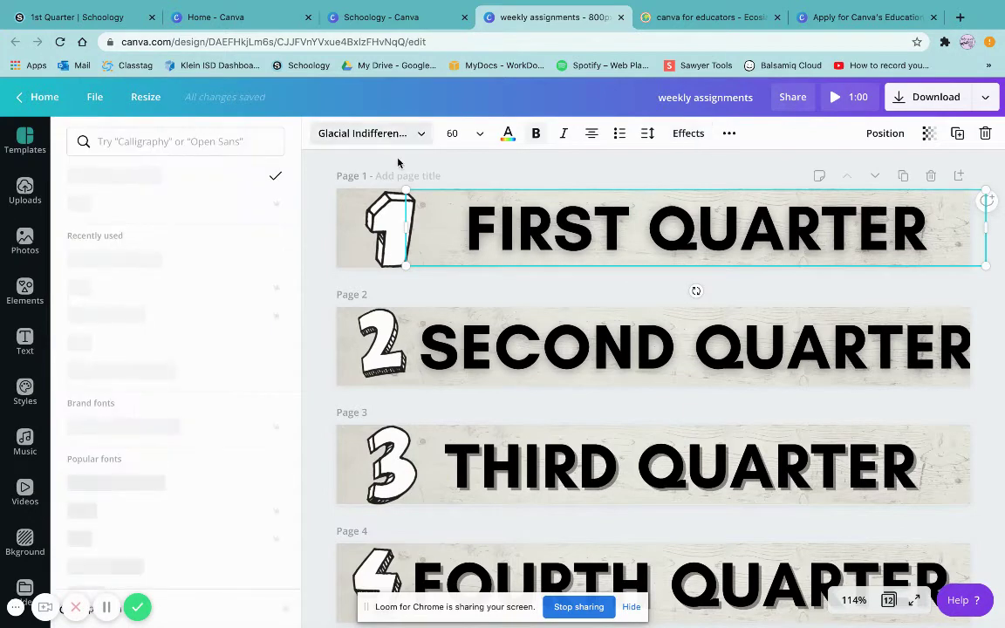
scroll(152, 292, down, 10)
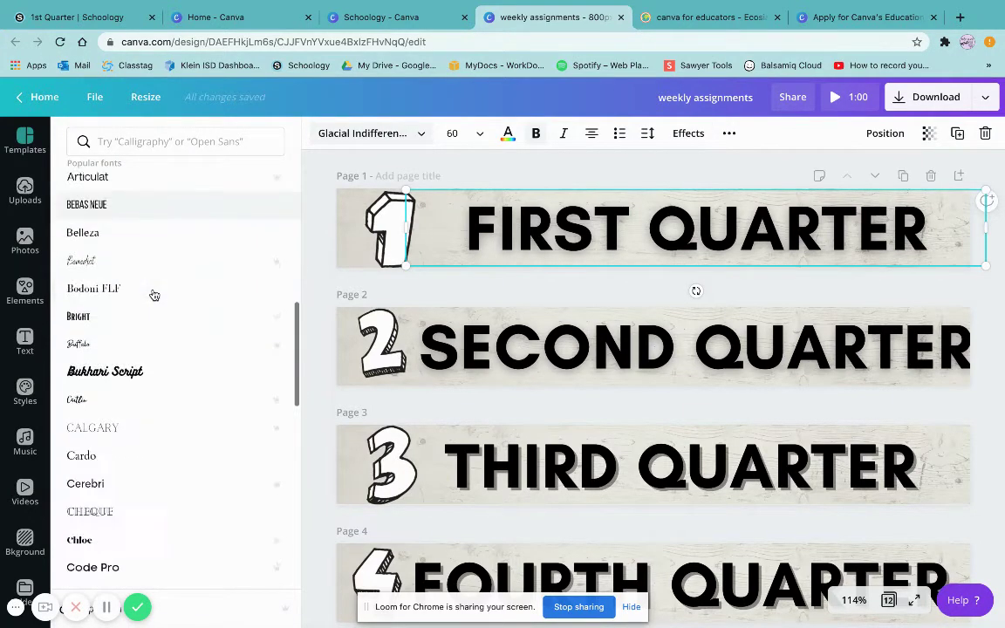
scroll(153, 294, down, 3)
click(687, 133)
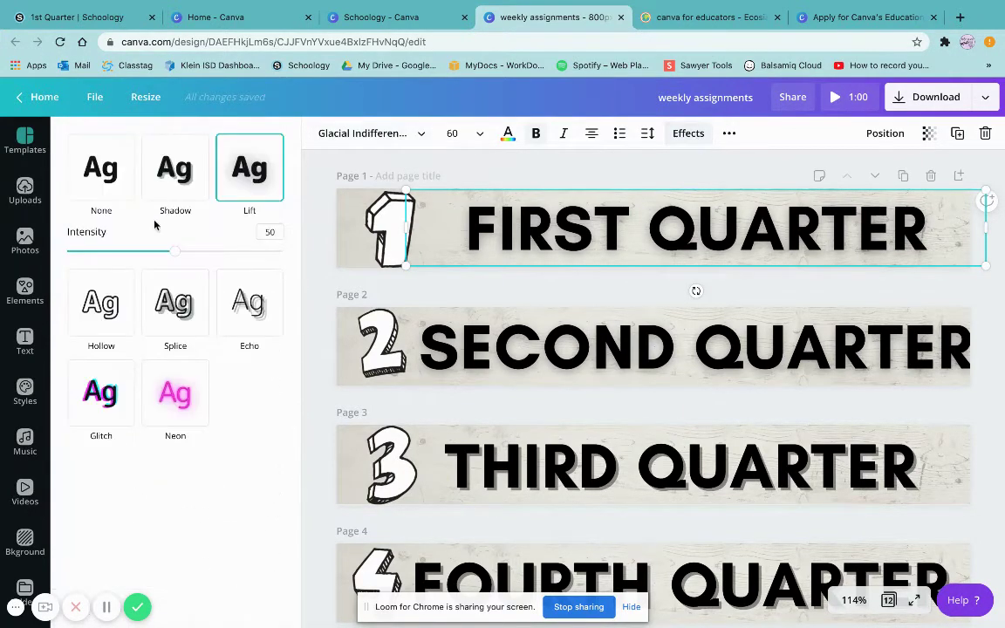
Try Splice, Hollow and Neon, then apply Shadow (offset 50, direction -45, transparency 40).
click(175, 301)
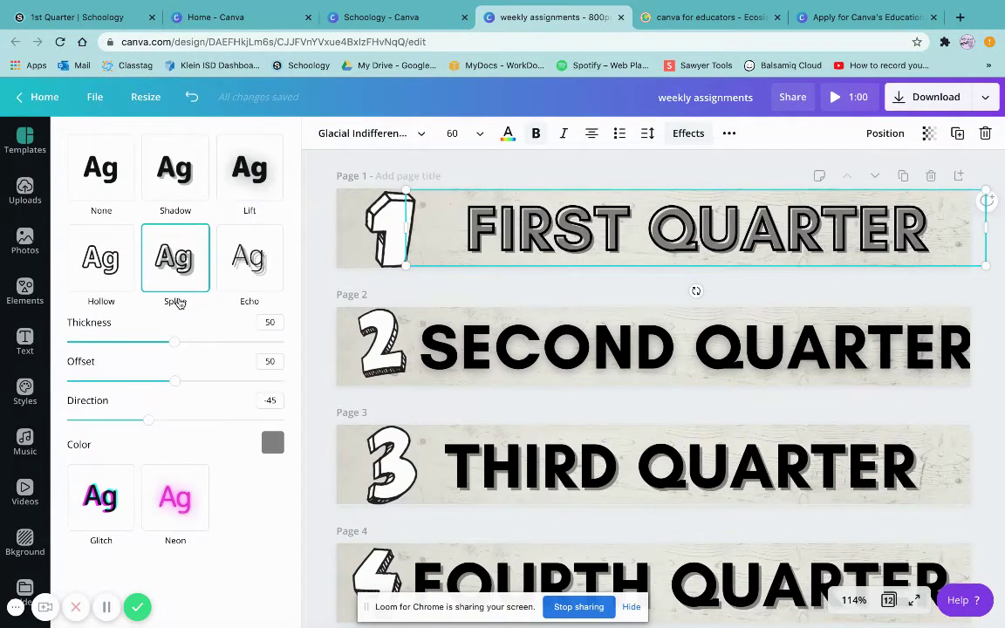
click(100, 257)
click(88, 197)
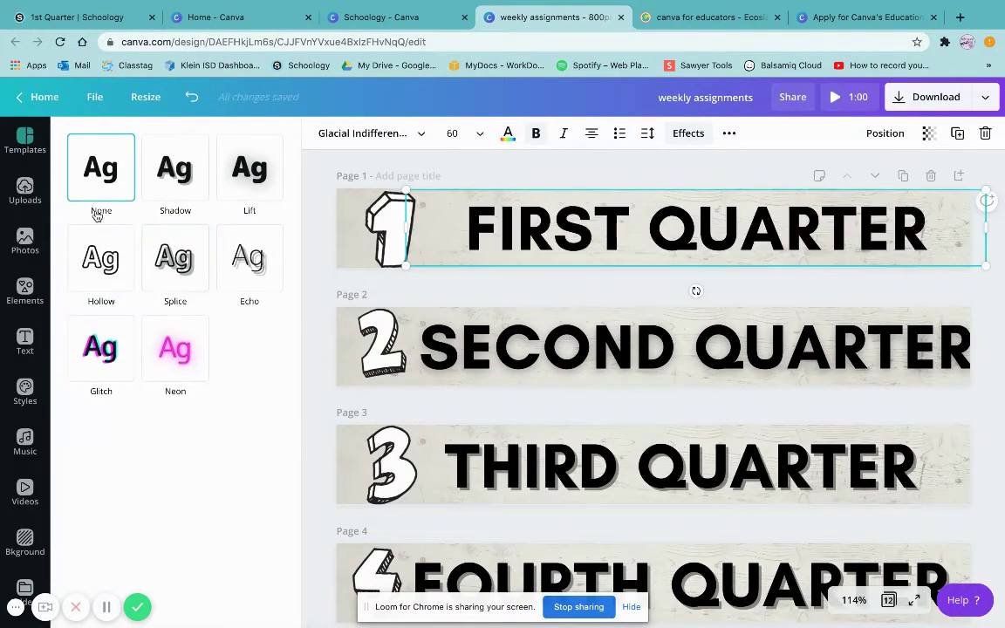
click(162, 199)
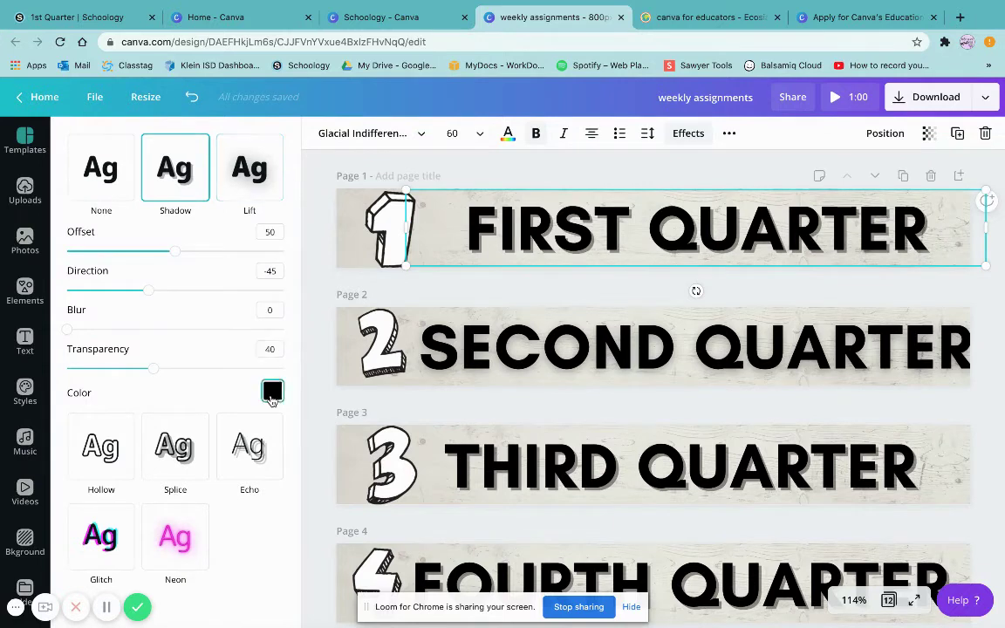
click(155, 541)
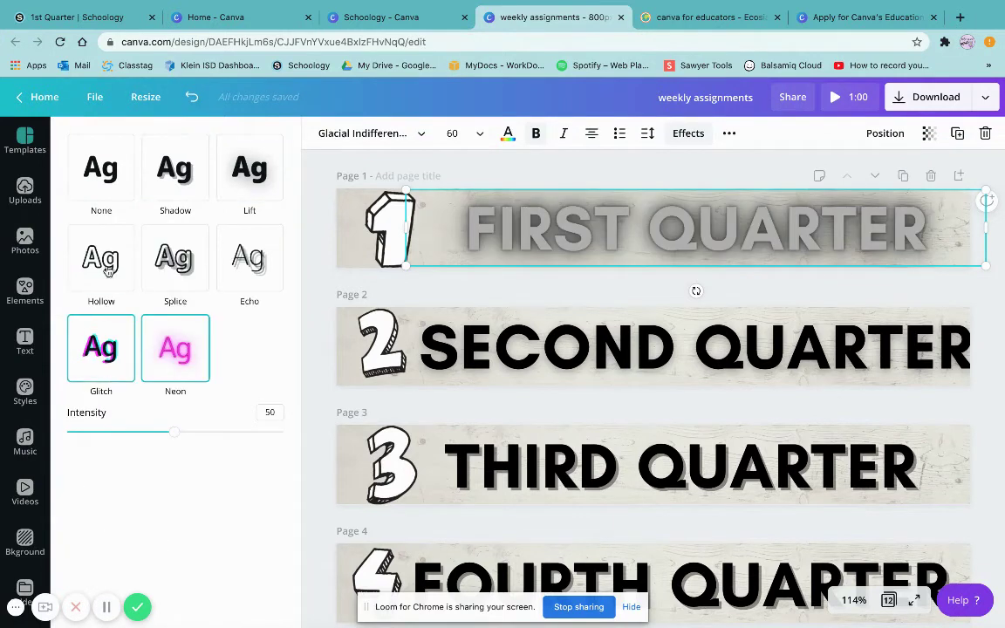
click(104, 173)
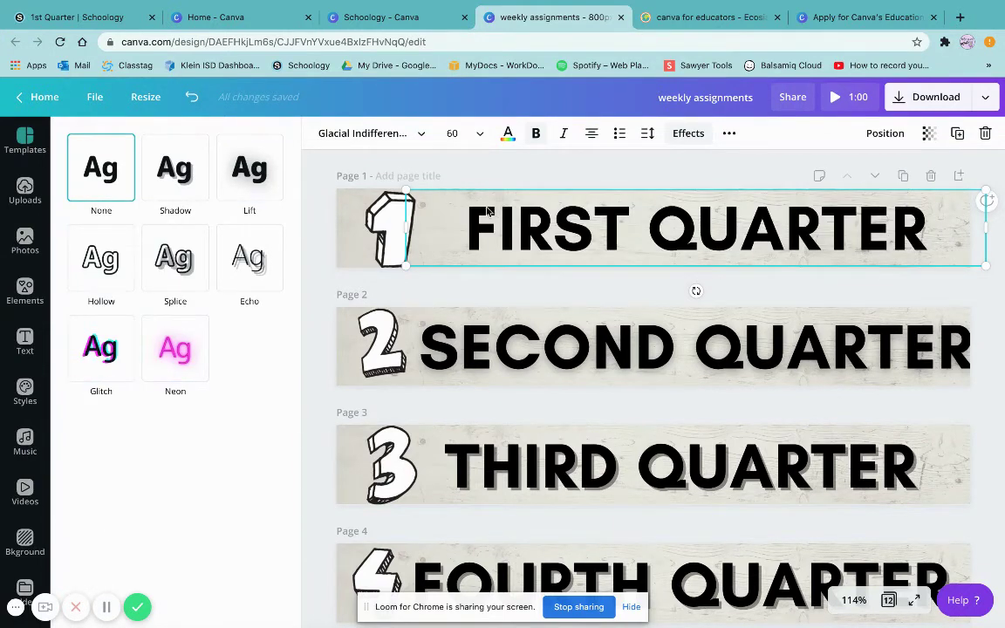
click(96, 253)
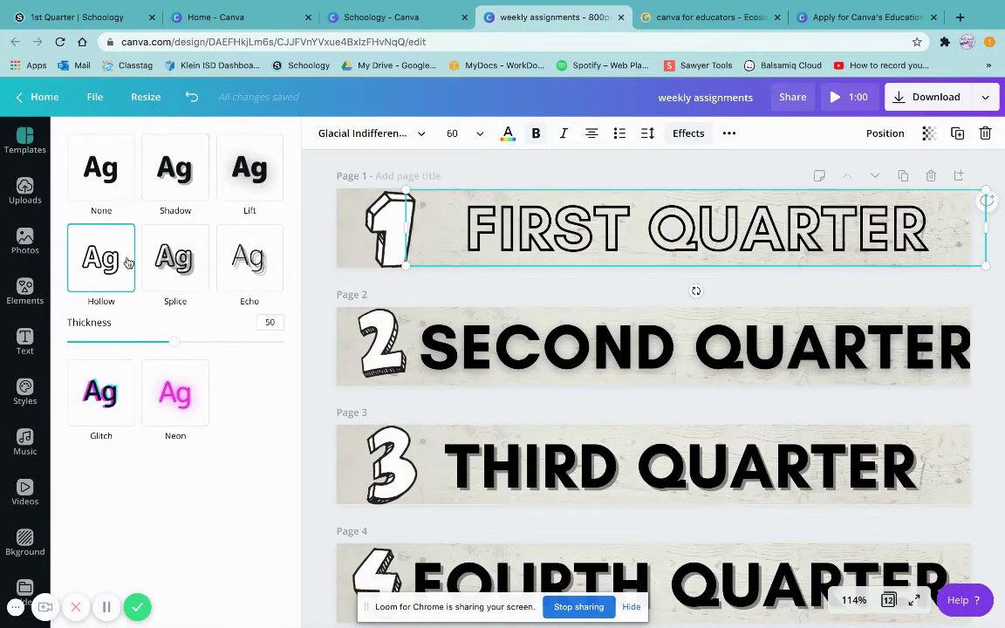
click(158, 202)
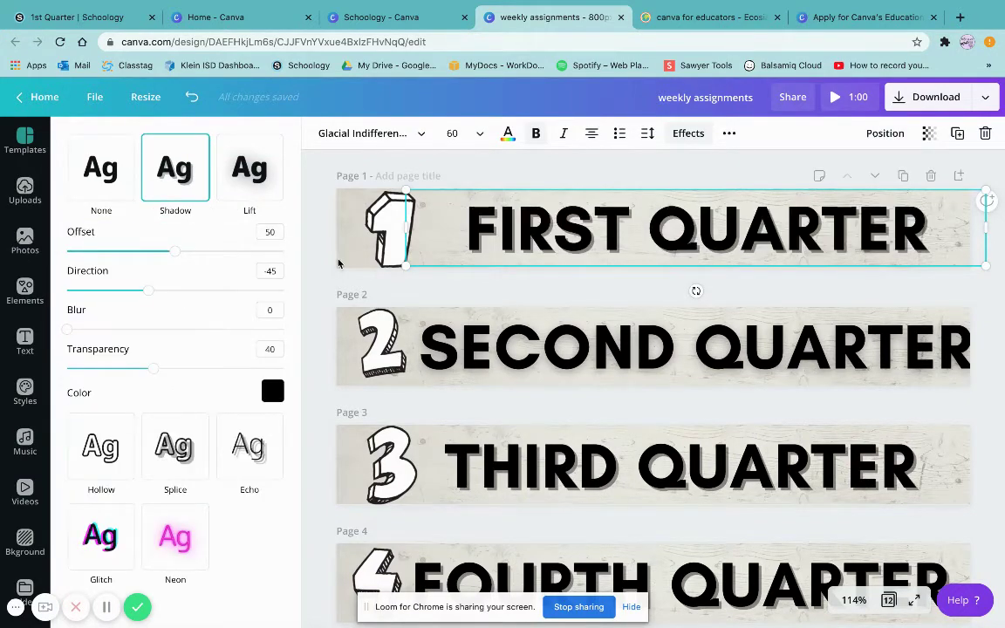
click(327, 238)
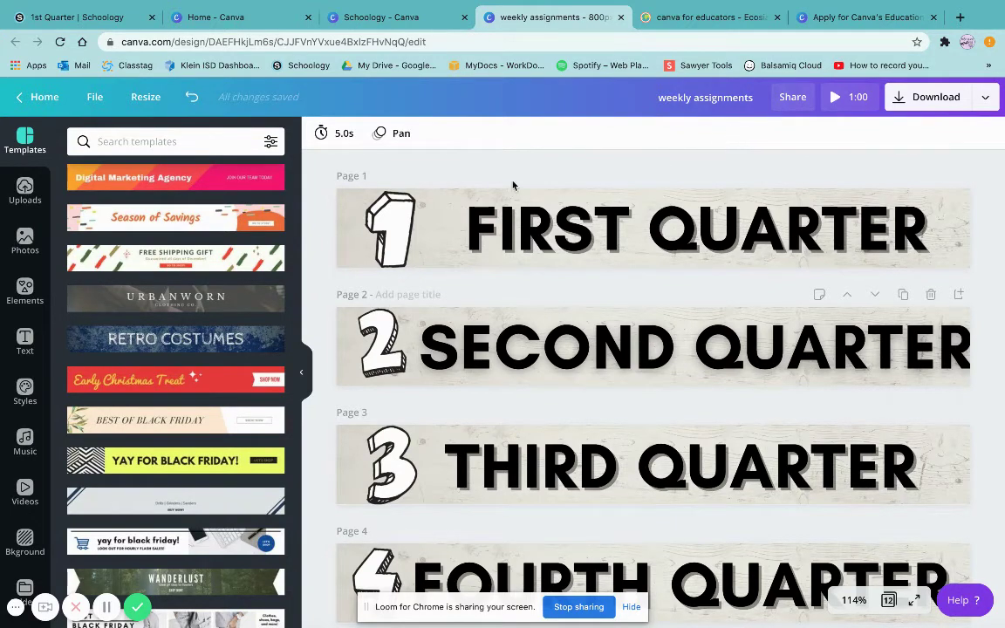
Set the download file type to PNG.
click(983, 99)
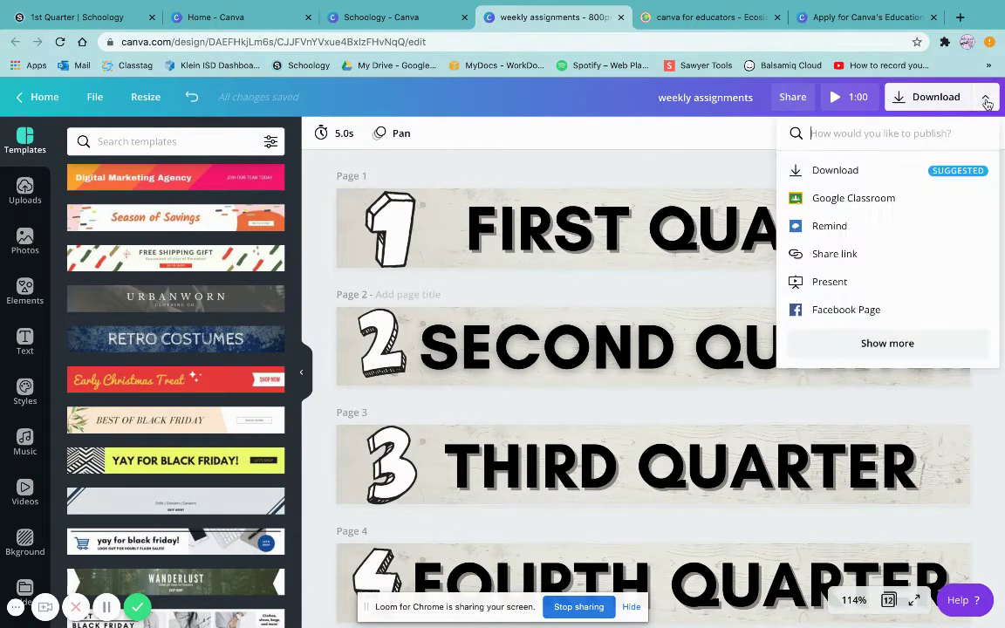
click(925, 103)
click(881, 195)
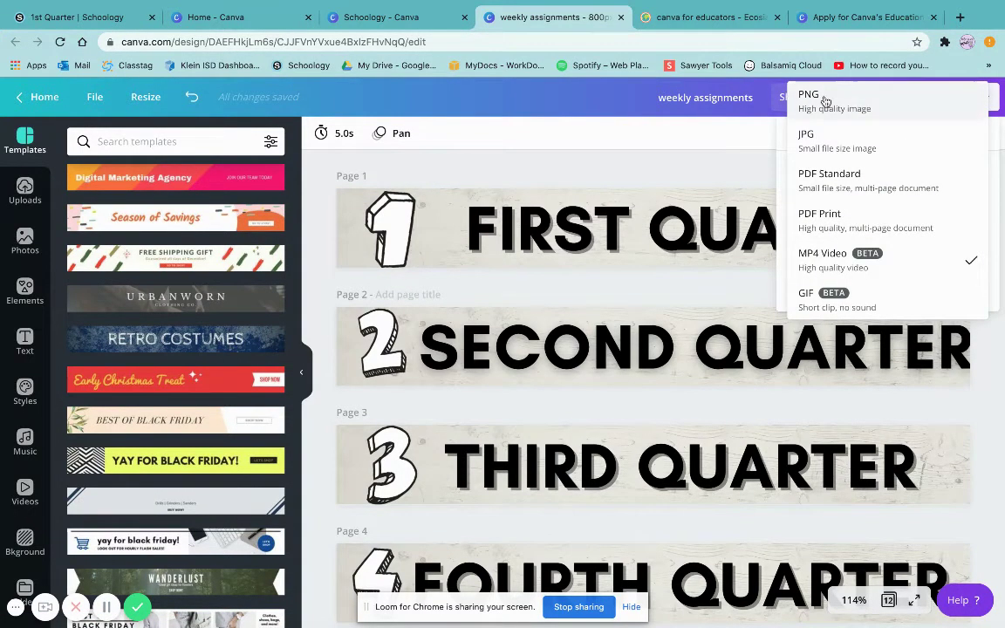
scroll(825, 101, up, 5)
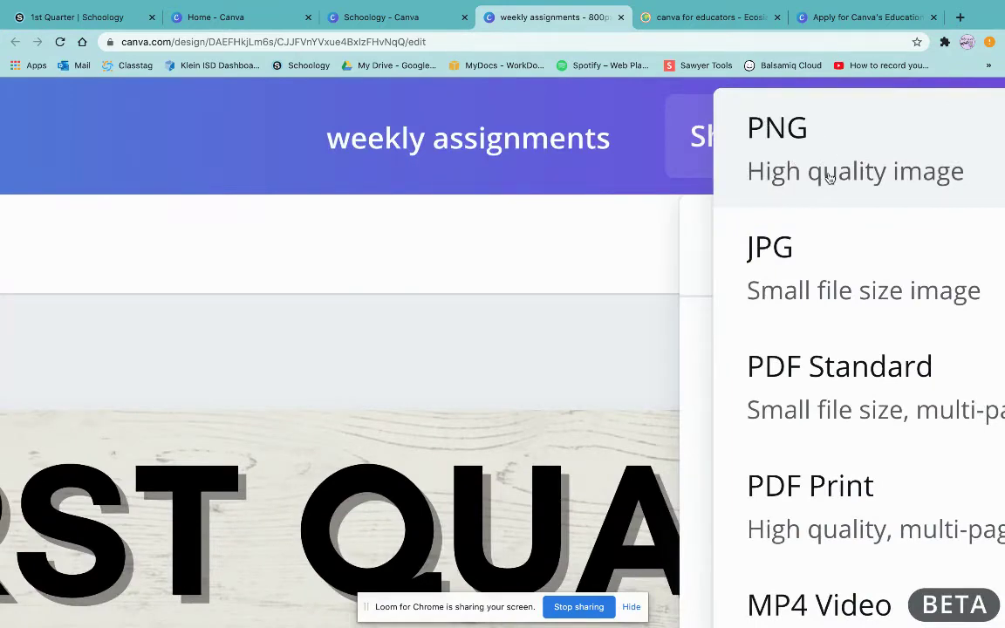
scroll(829, 177, down, 3)
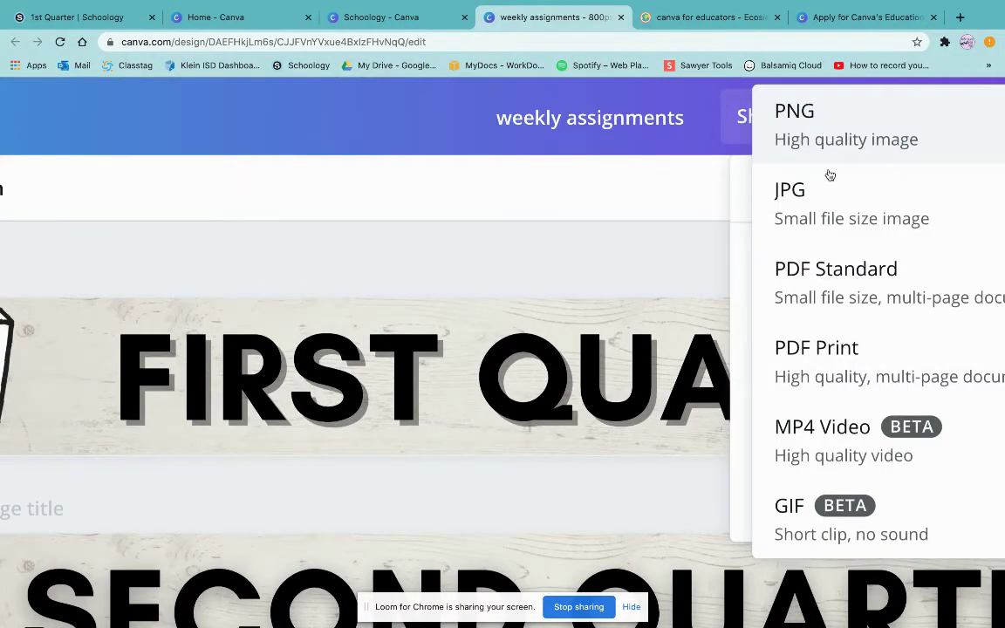
scroll(829, 175, down, 5)
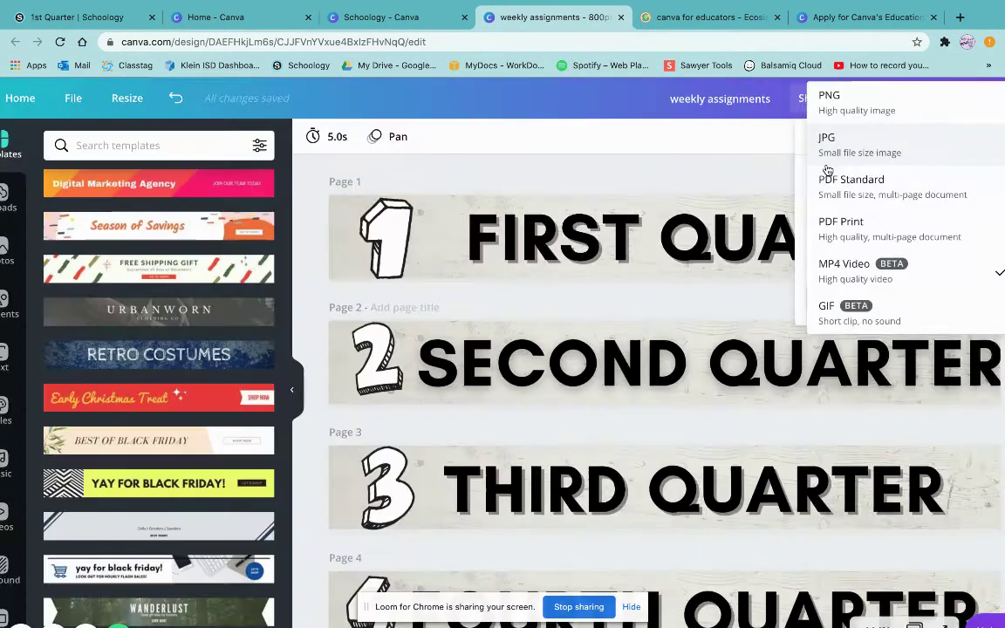
scroll(843, 103, right, 2)
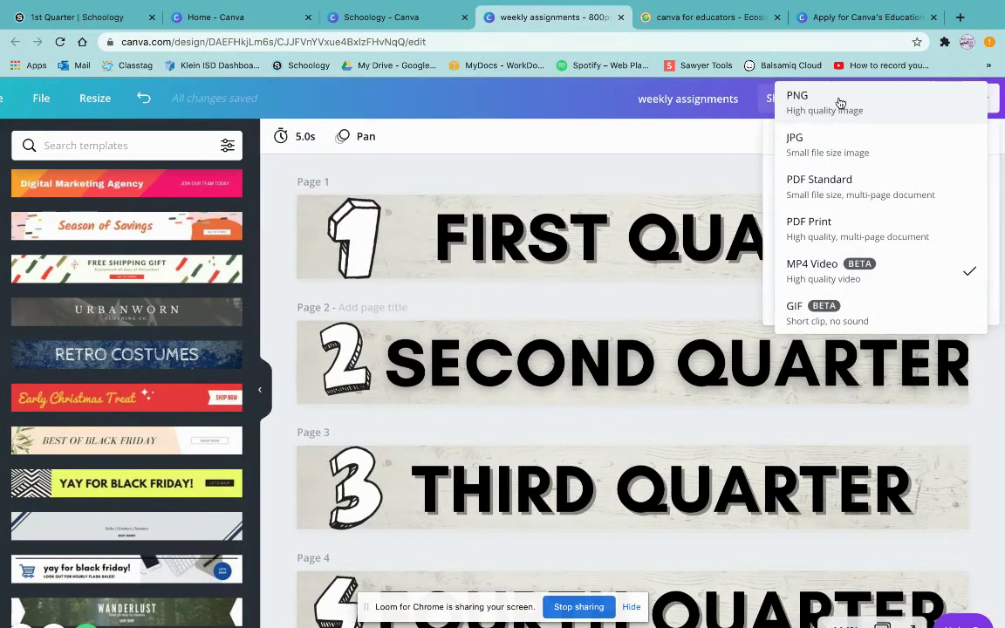
click(914, 113)
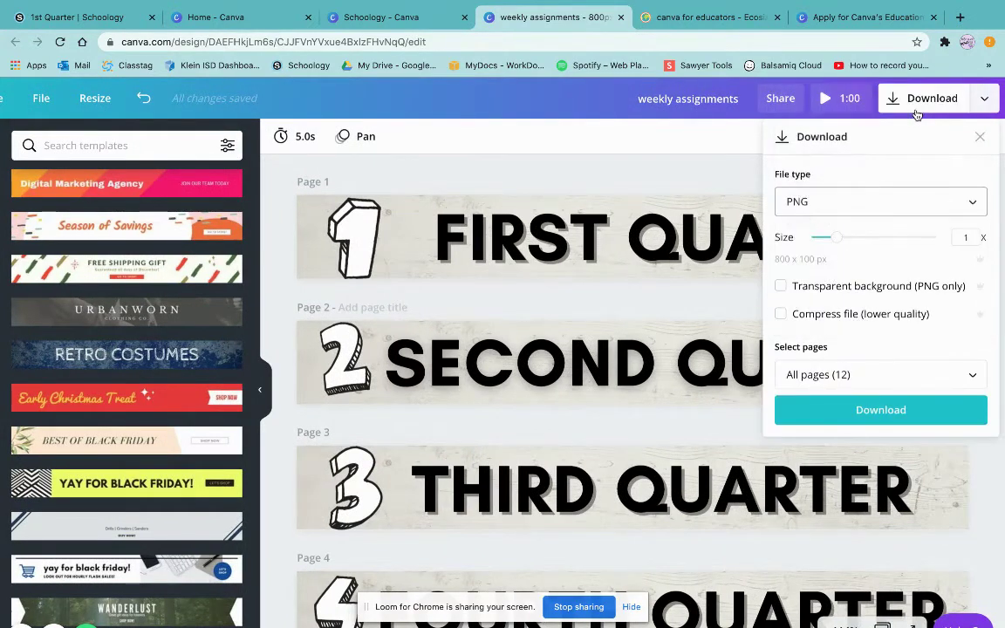
Keep All pages (12) selected for download and return to the 1st Quarter Schoology tab.
click(856, 379)
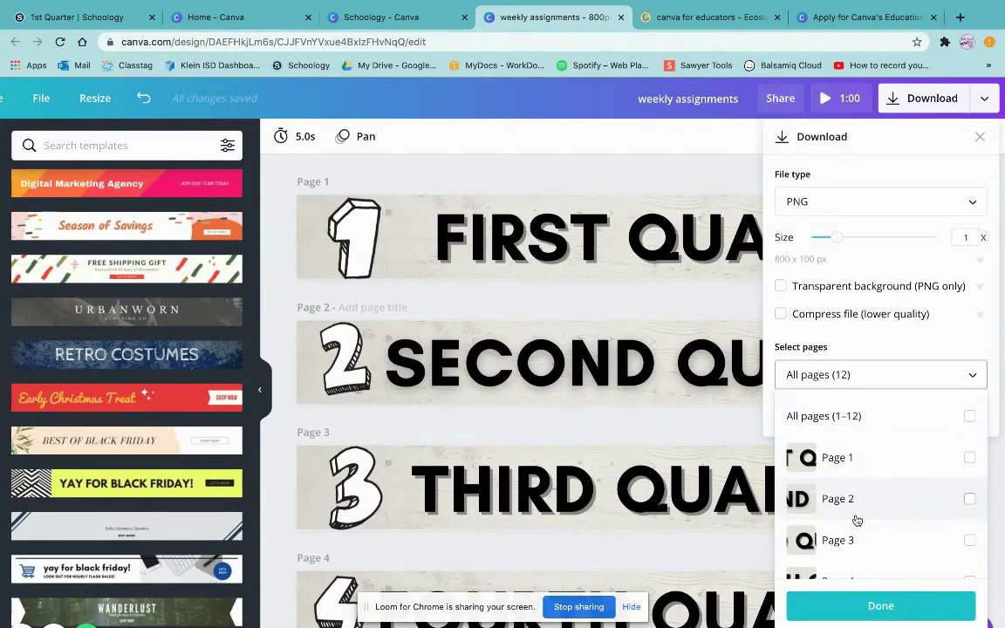
scroll(854, 516, down, 10)
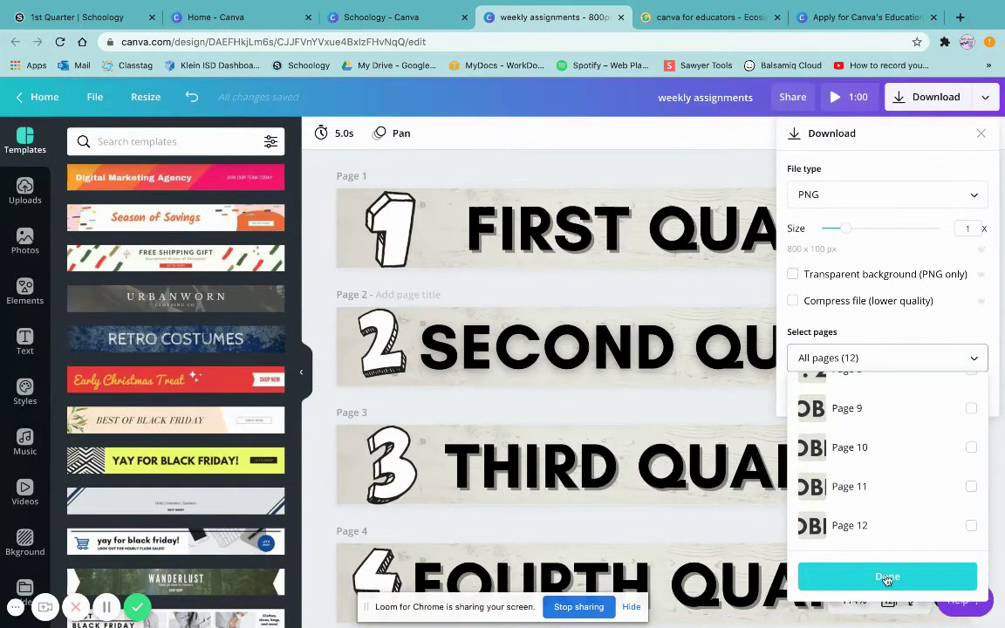
click(723, 175)
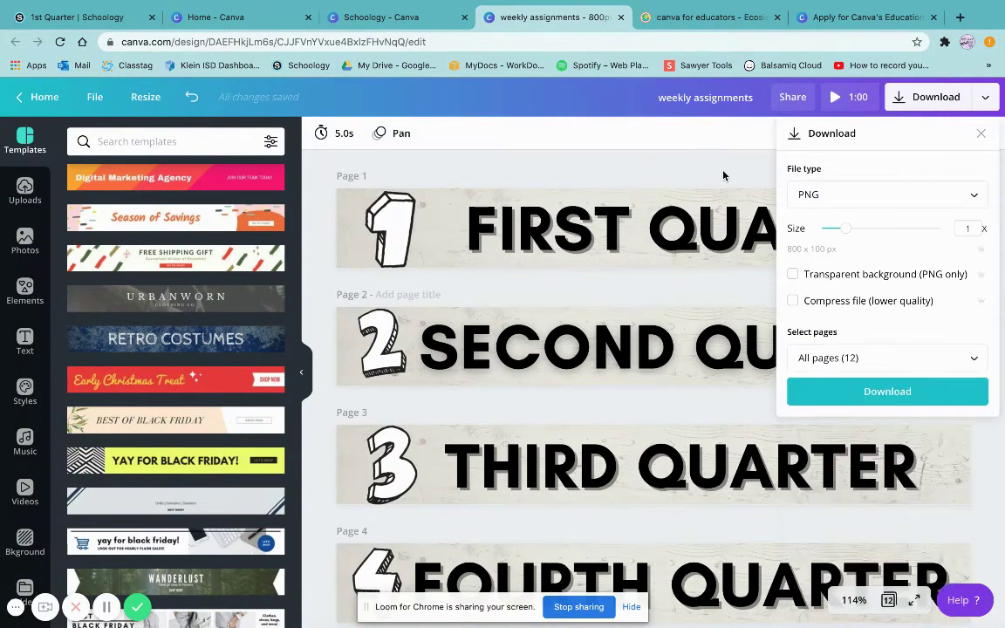
click(82, 18)
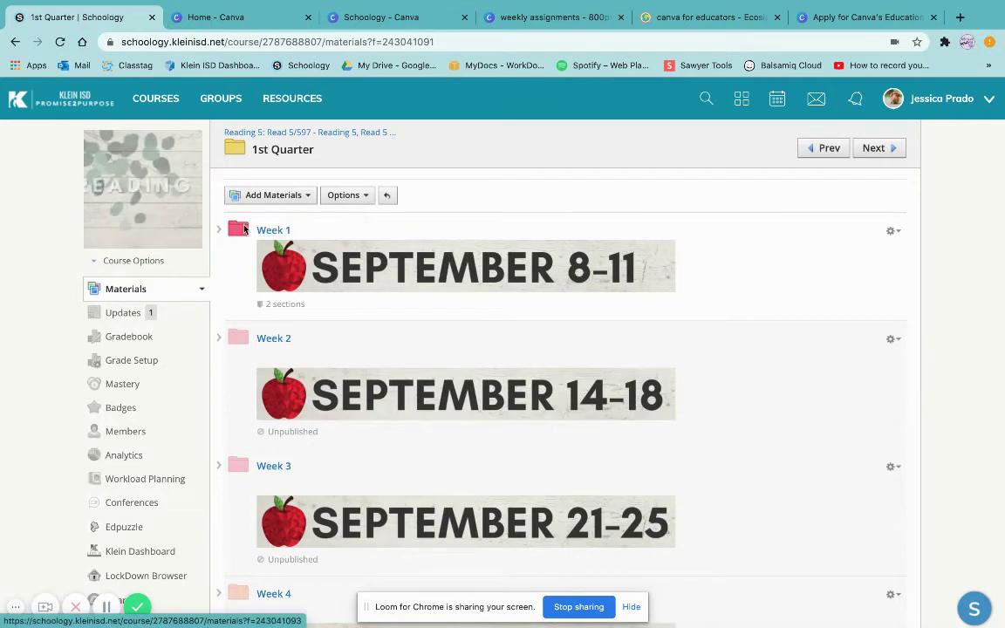
Edit the Week 1 folder and start inserting an image into its description.
click(894, 232)
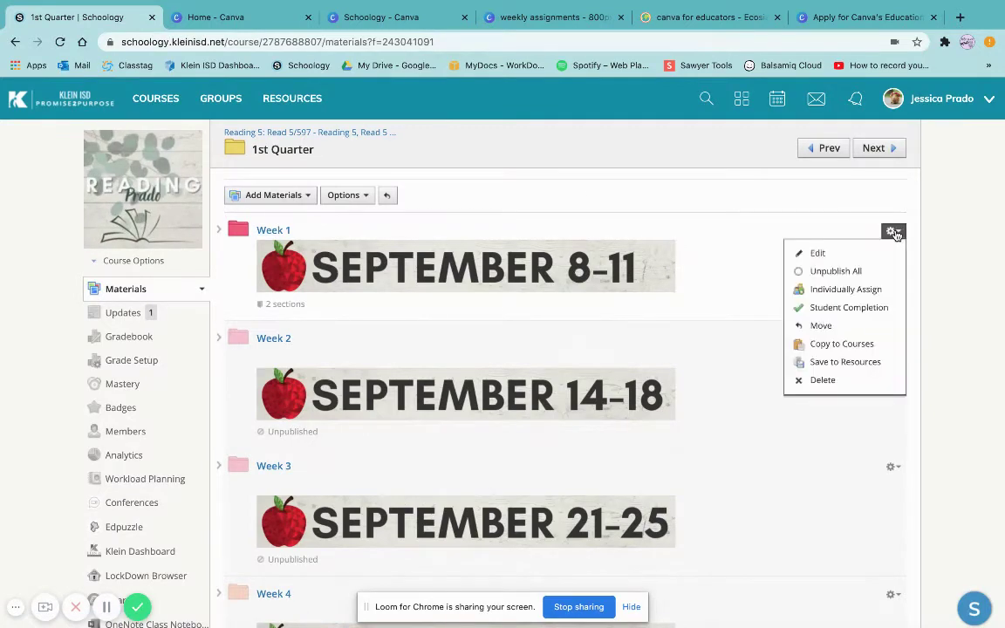
click(852, 252)
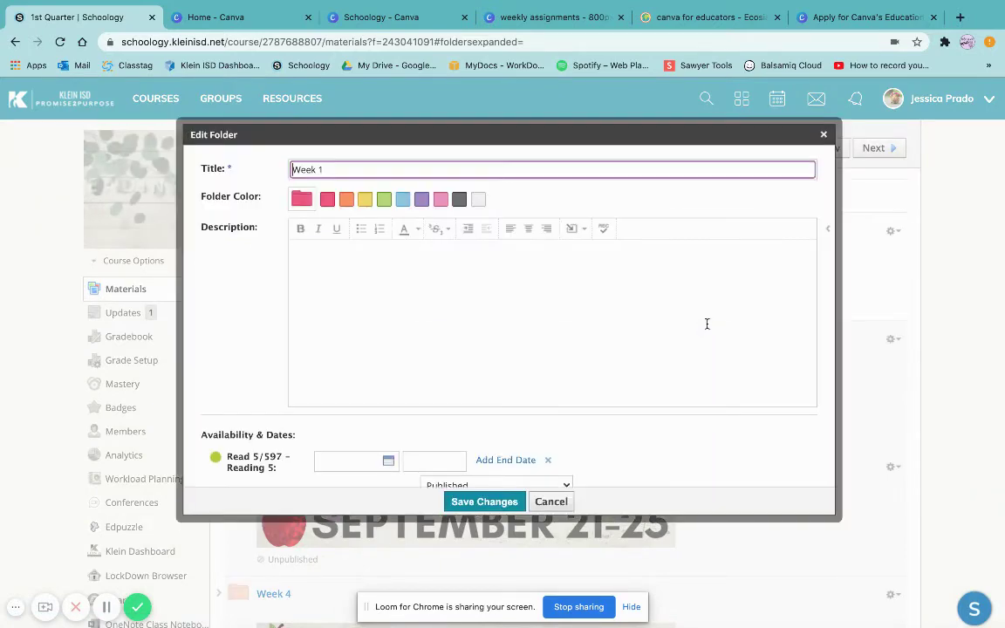
click(576, 229)
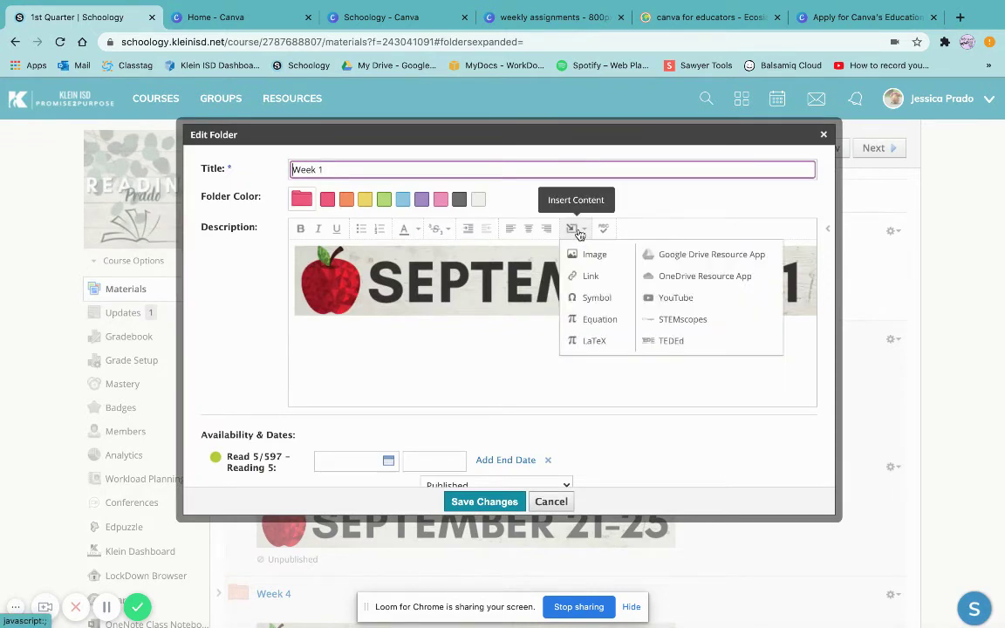
click(579, 253)
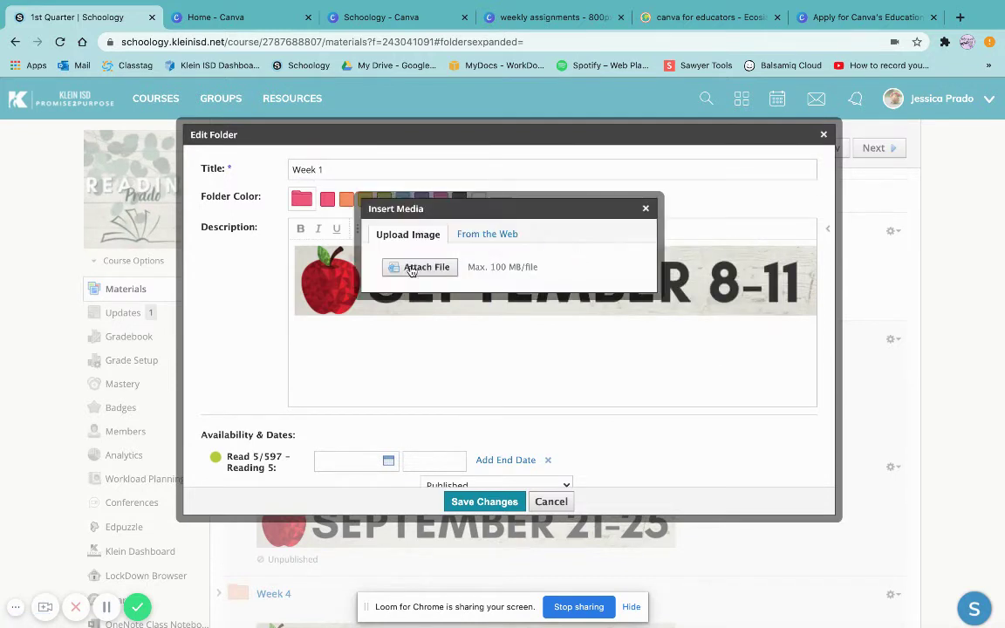
Browse to the 1.png banner, cancel without attaching, and select the SEPTEMBER 8-11 banner.
click(410, 269)
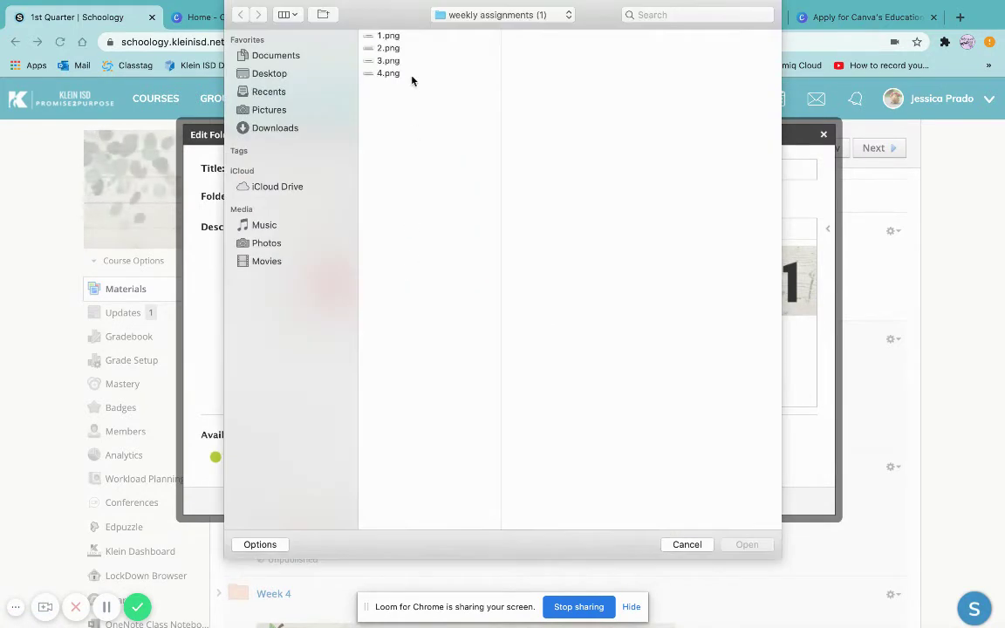
click(399, 36)
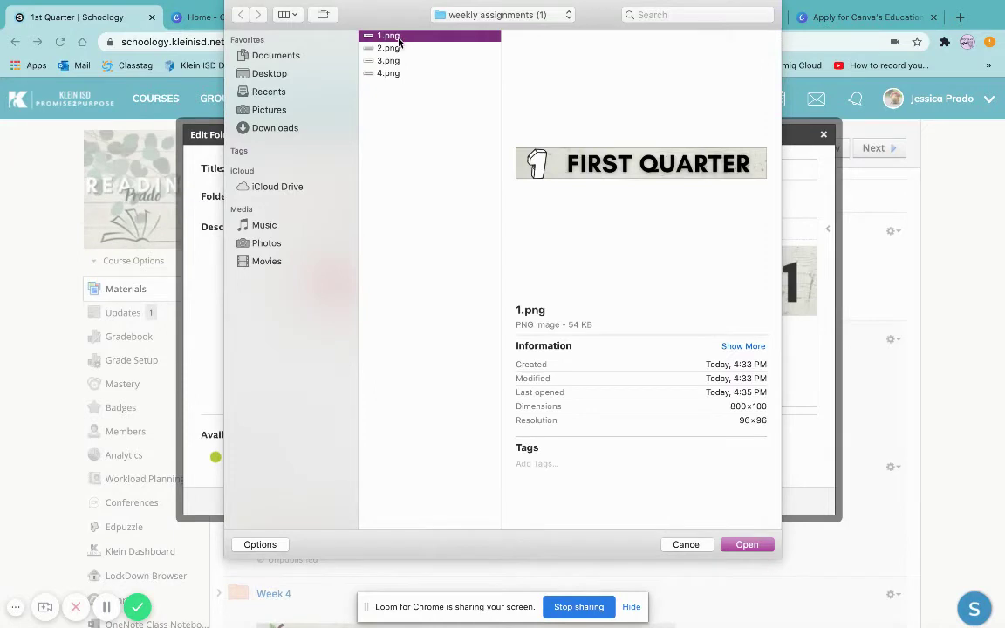
click(685, 544)
click(652, 207)
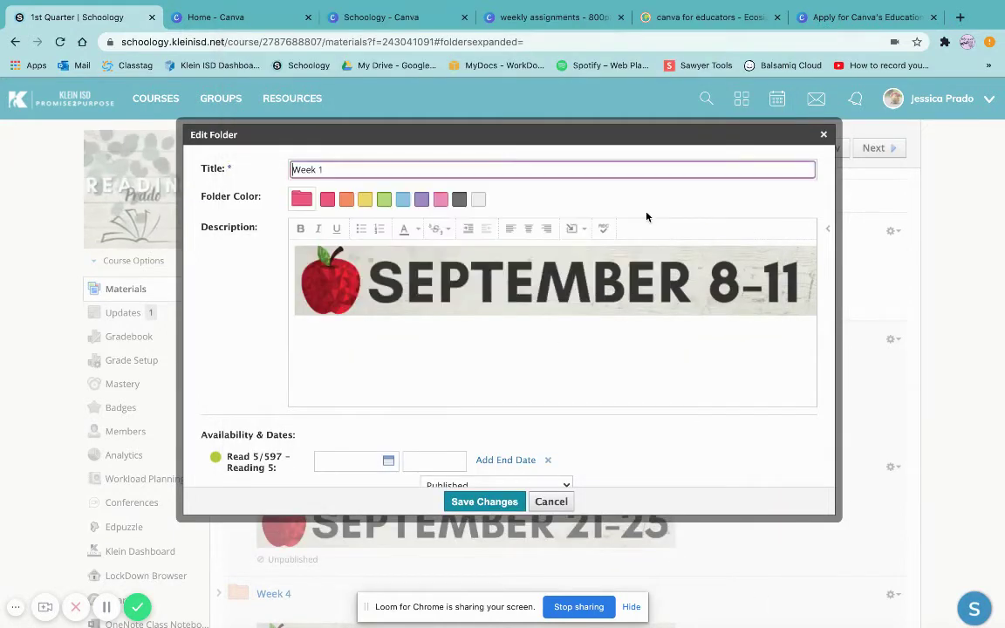
click(488, 309)
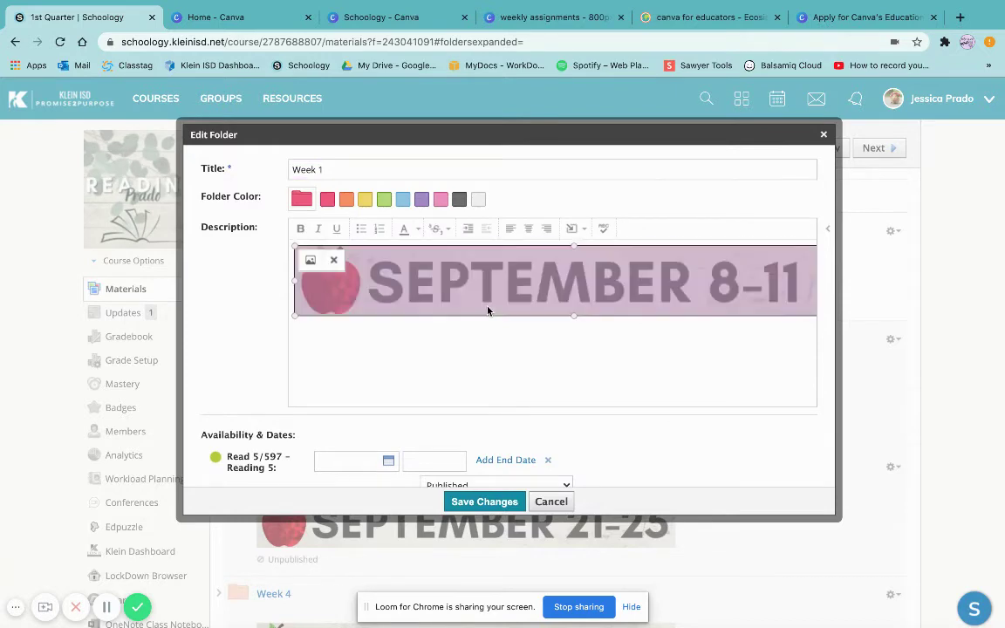
Review the Week 1 banner image's width, height, border and spacing, then cancel without changes.
click(309, 261)
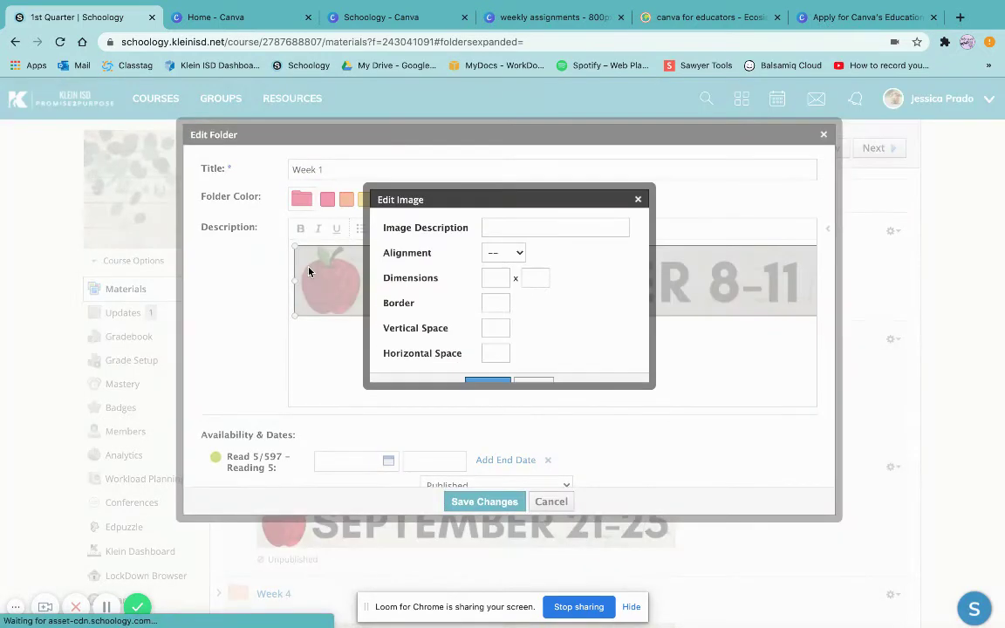
click(497, 277)
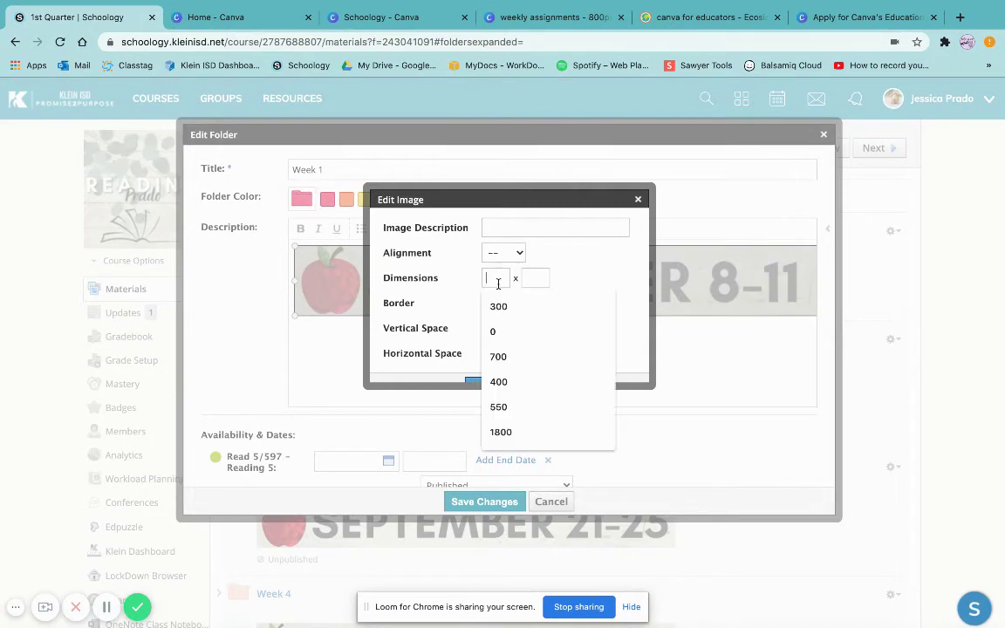
click(537, 278)
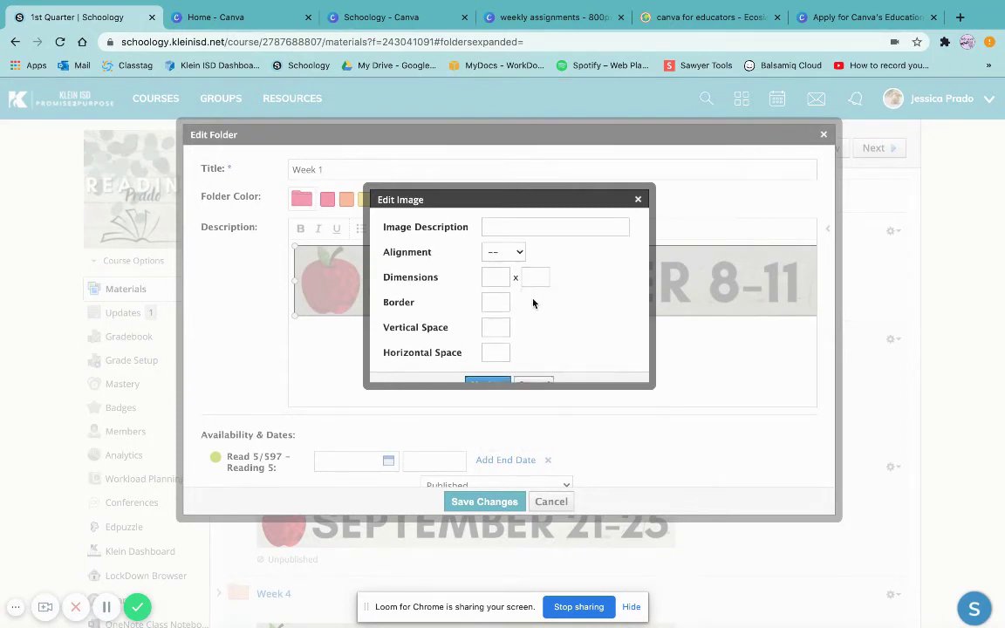
scroll(515, 288, down, 1)
click(504, 282)
click(493, 315)
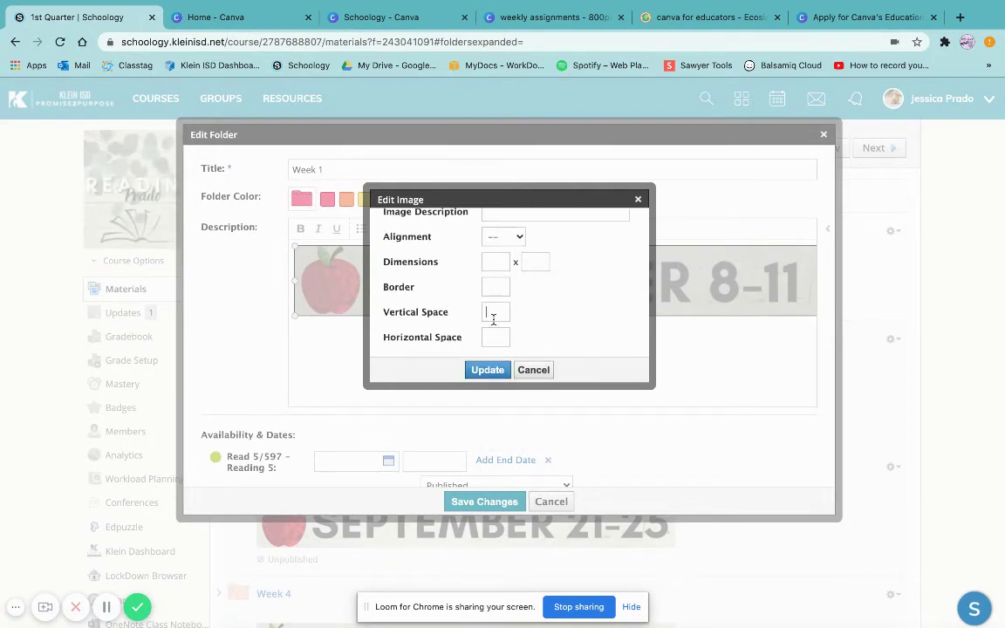
click(534, 371)
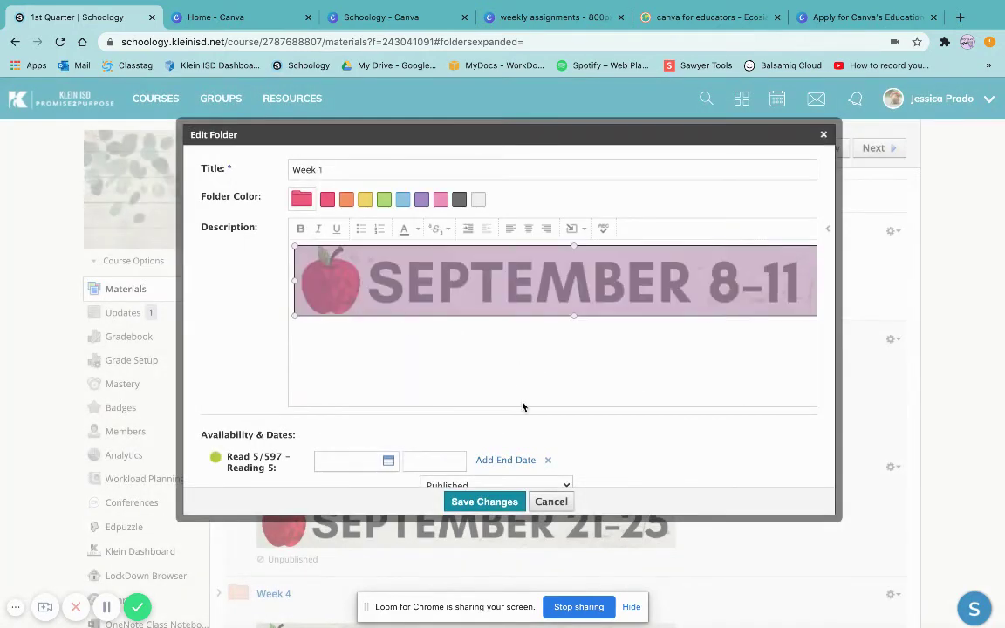
Save the Week 1 folder changes and reopen the Week 1 folder options menu.
scroll(471, 415, down, 1)
scroll(425, 421, down, 2)
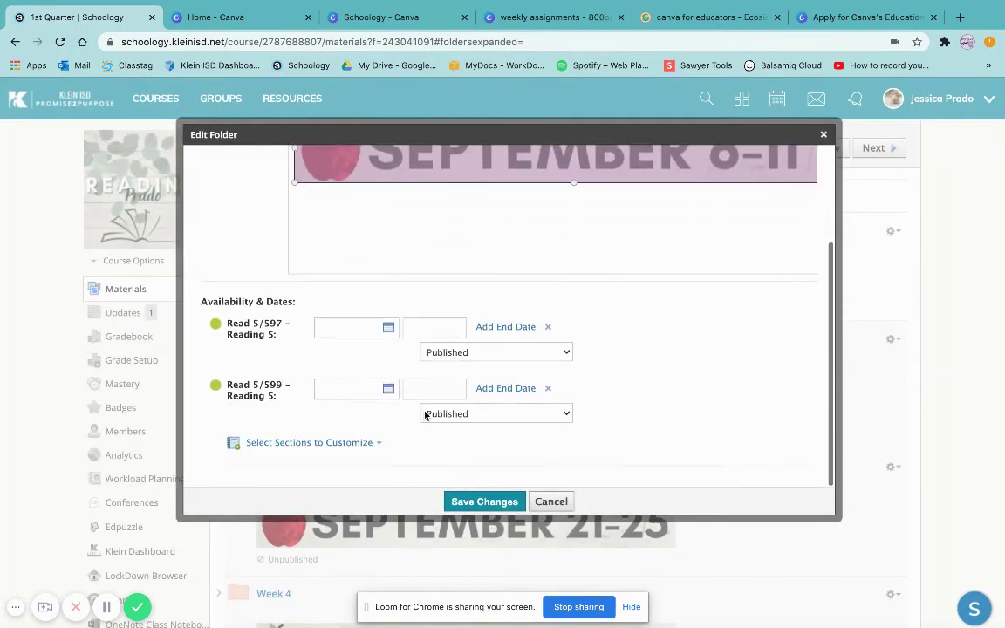
scroll(403, 438, down, 3)
click(484, 296)
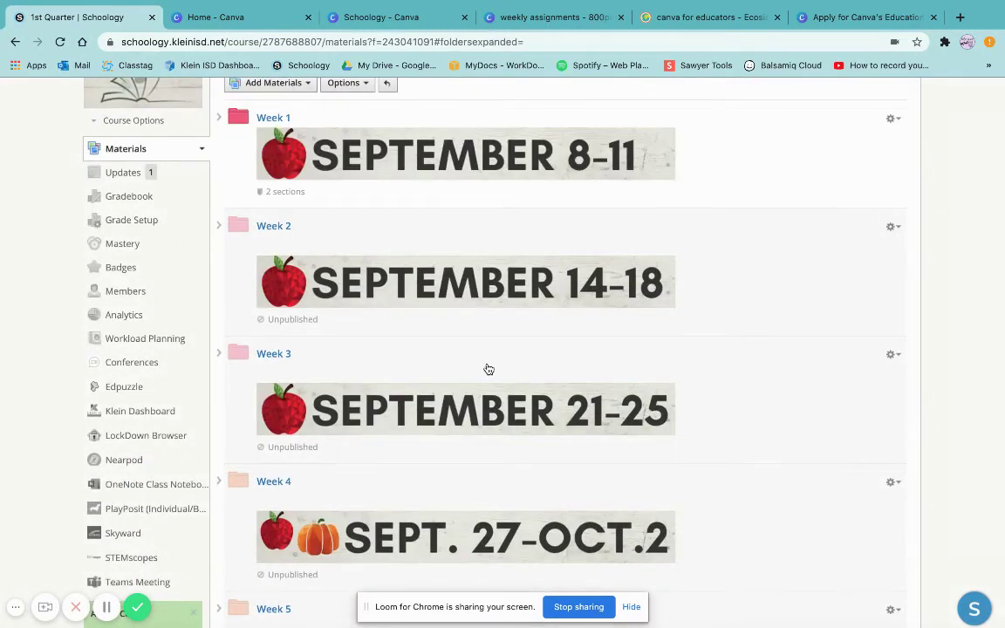
scroll(637, 183, down, 7)
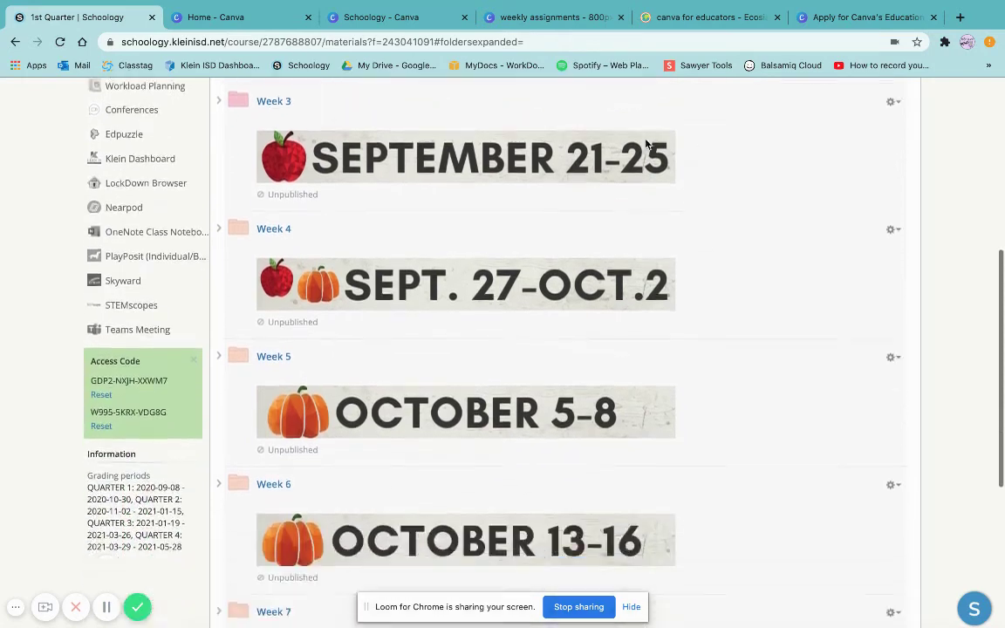
scroll(643, 142, up, 10)
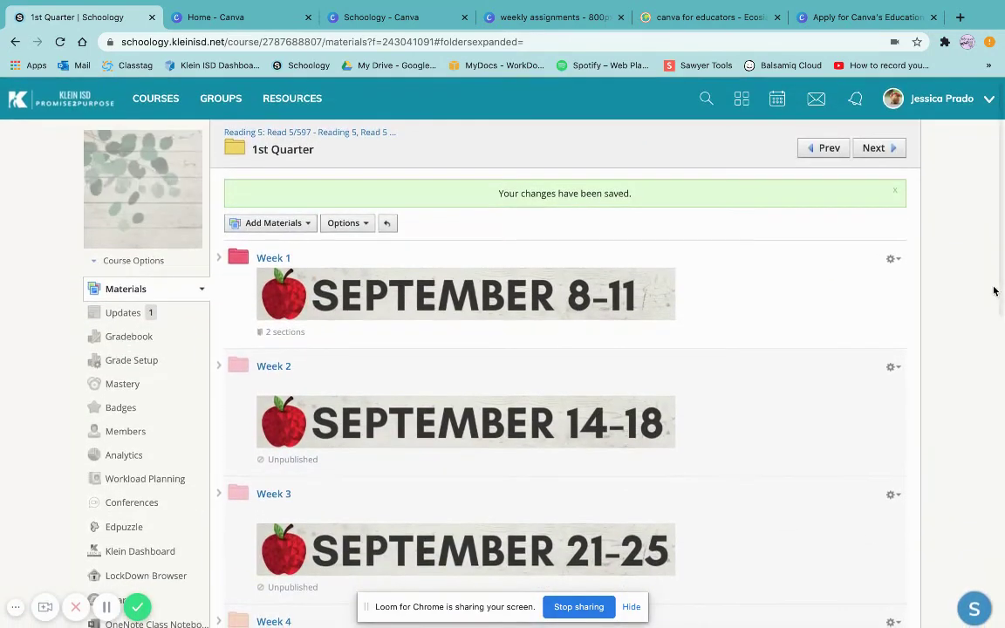
click(893, 259)
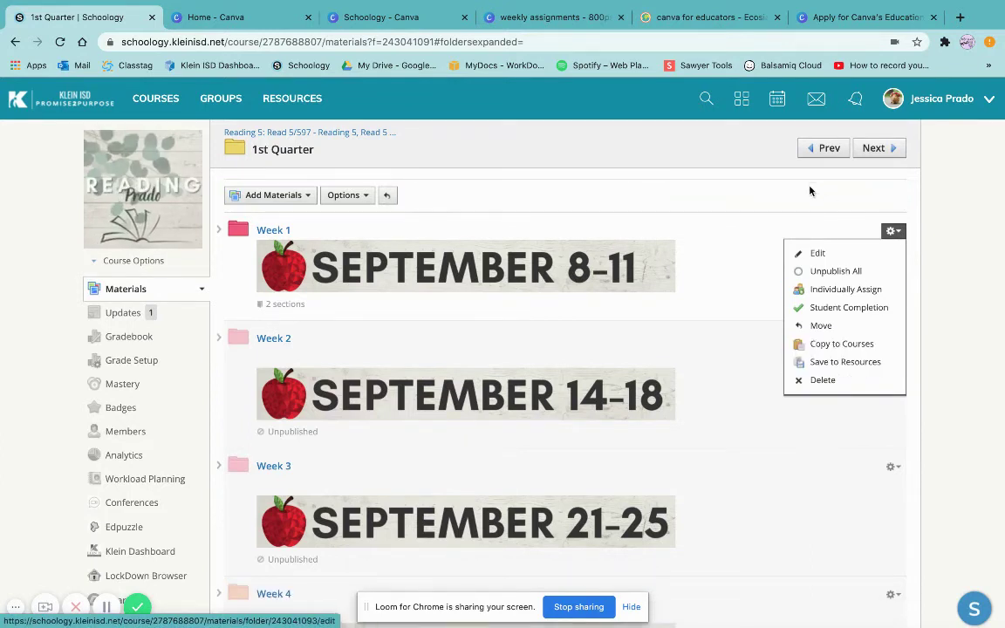
Return to the course Materials page to view the 1st Quarter folder, then switch to Canva's home page.
click(353, 134)
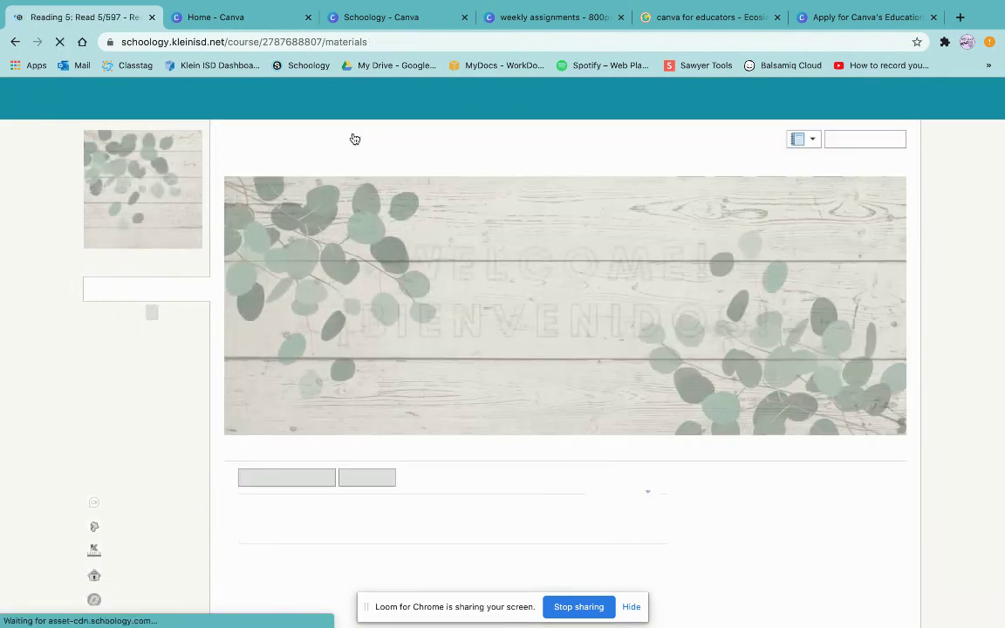
scroll(576, 344, down, 3)
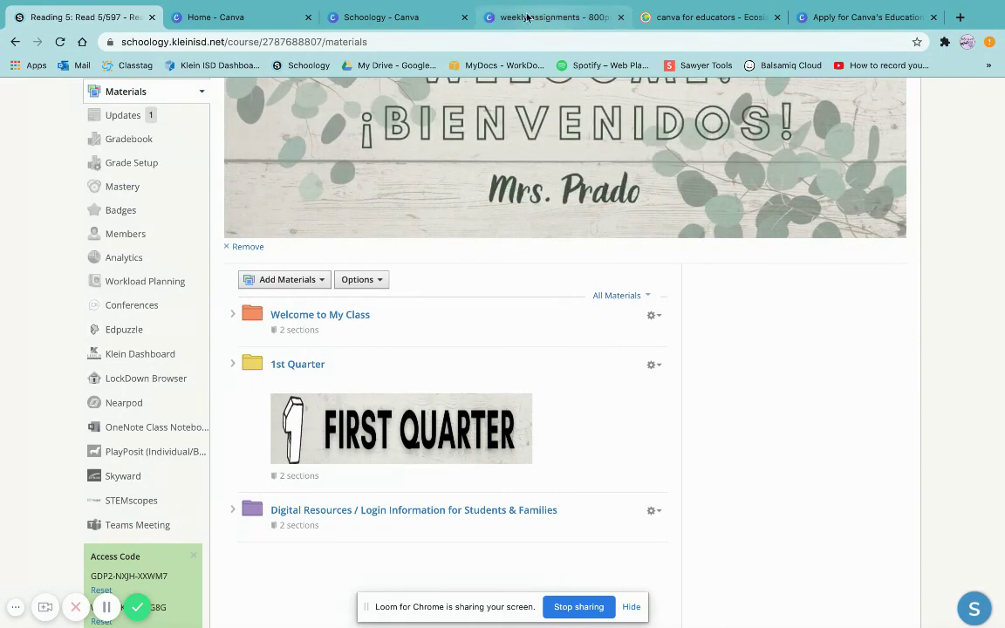
click(206, 23)
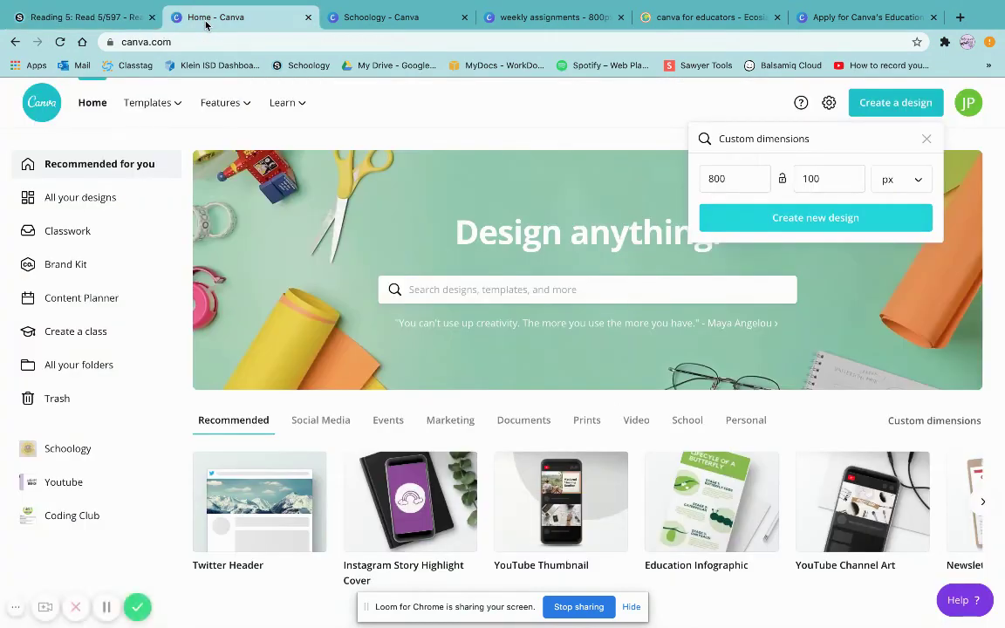